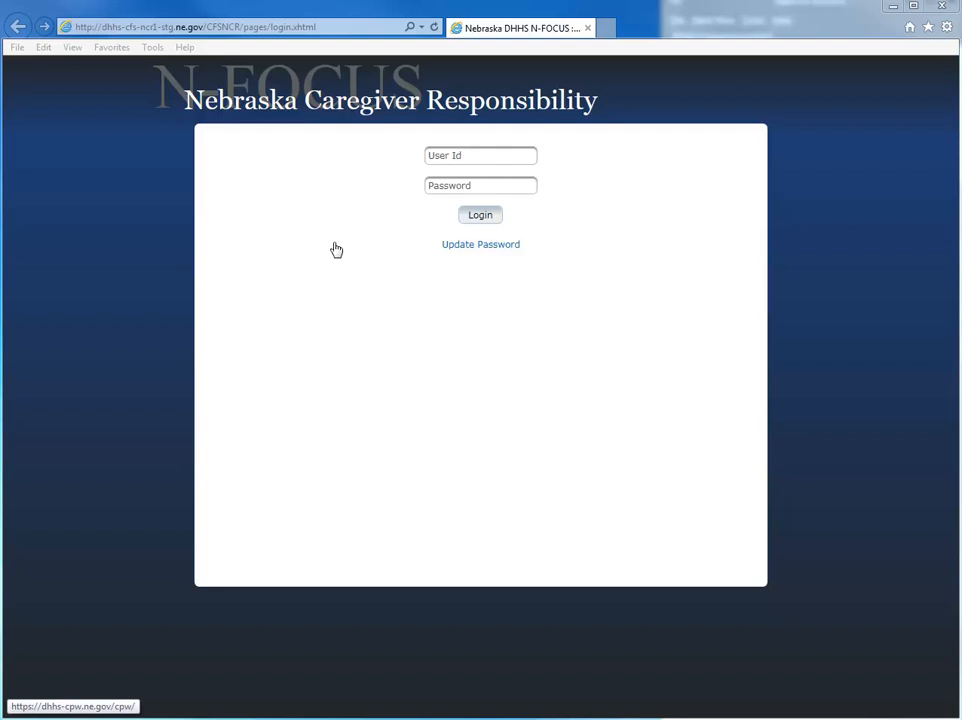
# - Log in to Nebraska Caregiver Responsibility with the user id and password
pyautogui.click(486, 158)
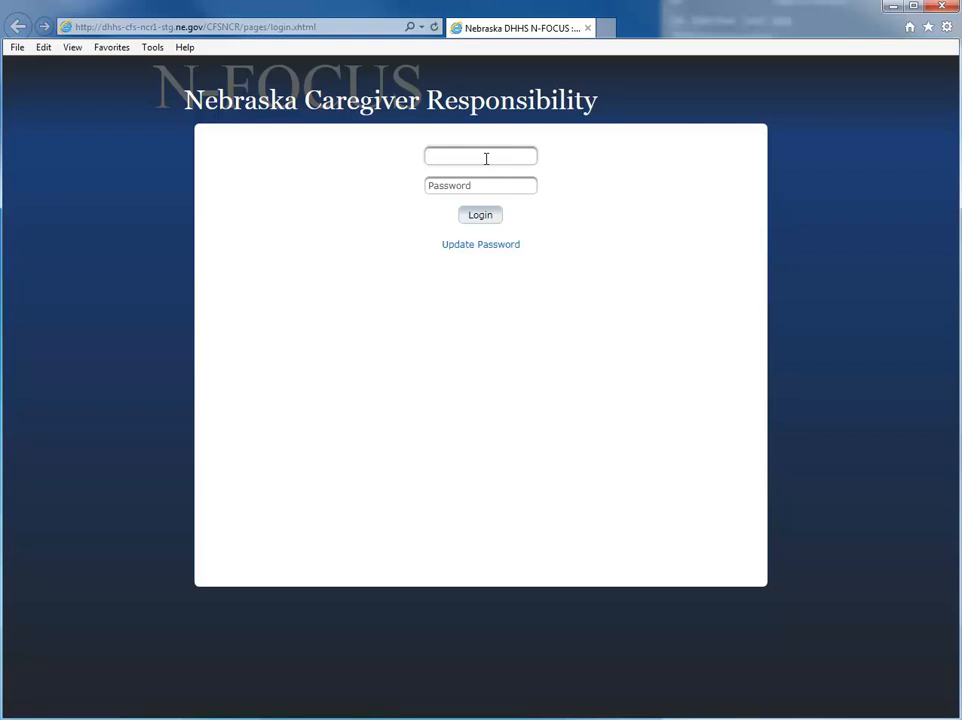
pyautogui.write('dssz722')
pyautogui.press('Tab')
pyautogui.write('*******')
pyautogui.press('Return')
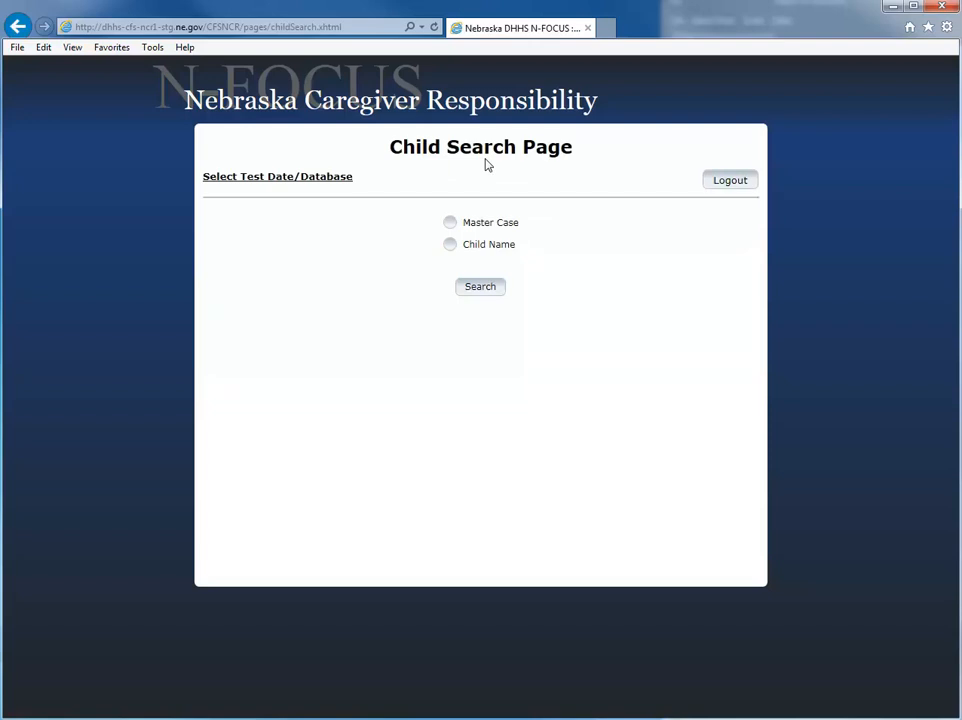
# - Search by the master case number to list the children in active CFS cases
pyautogui.click(450, 222)
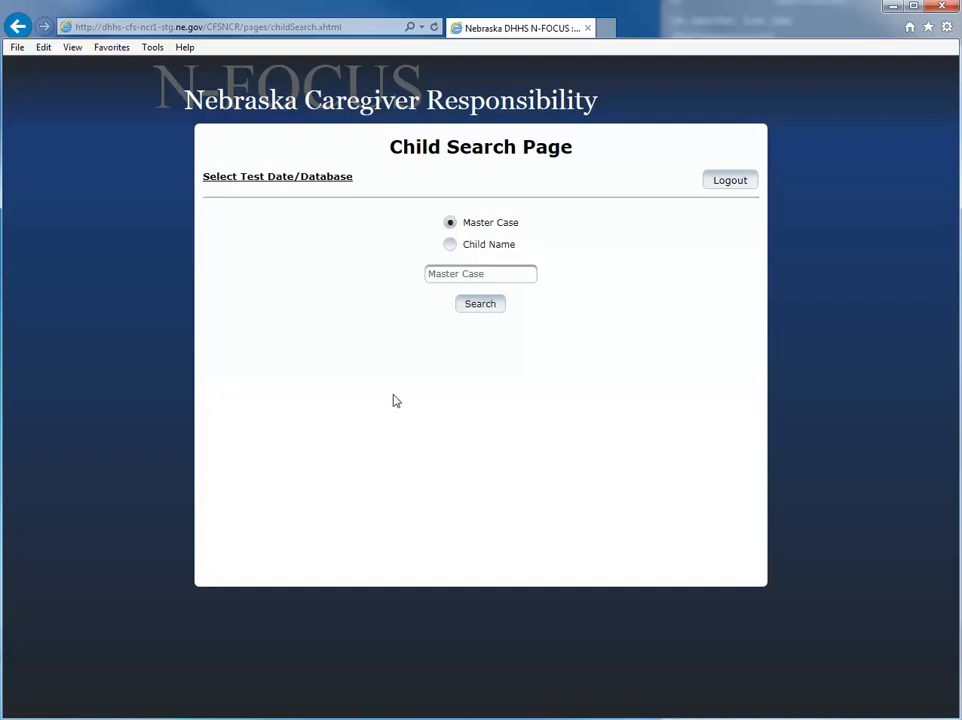
pyautogui.click(470, 276)
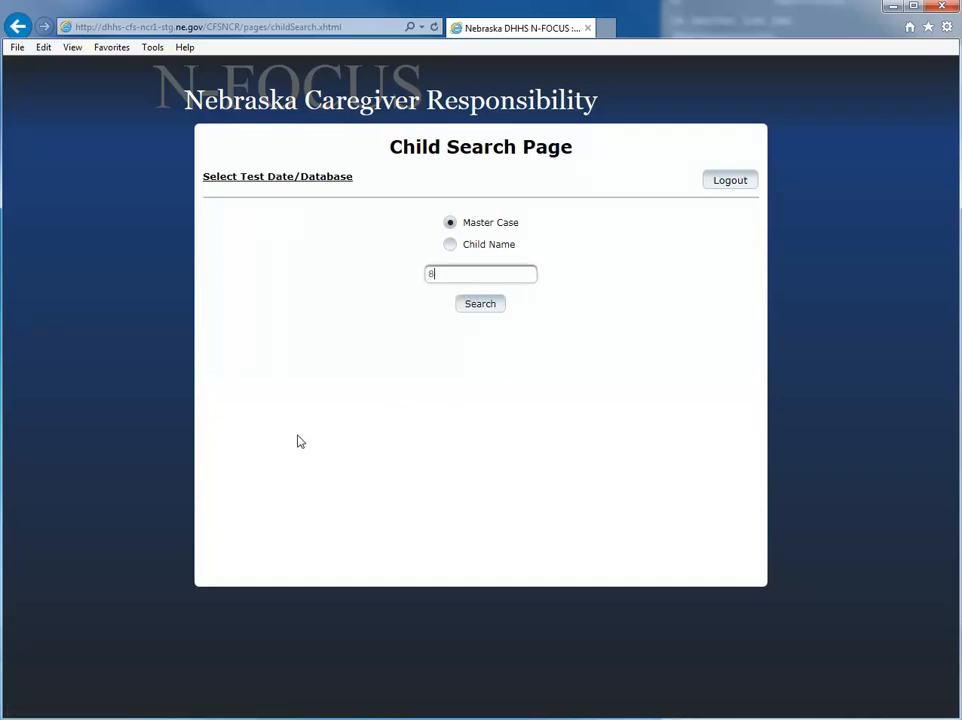
pyautogui.press('Return')
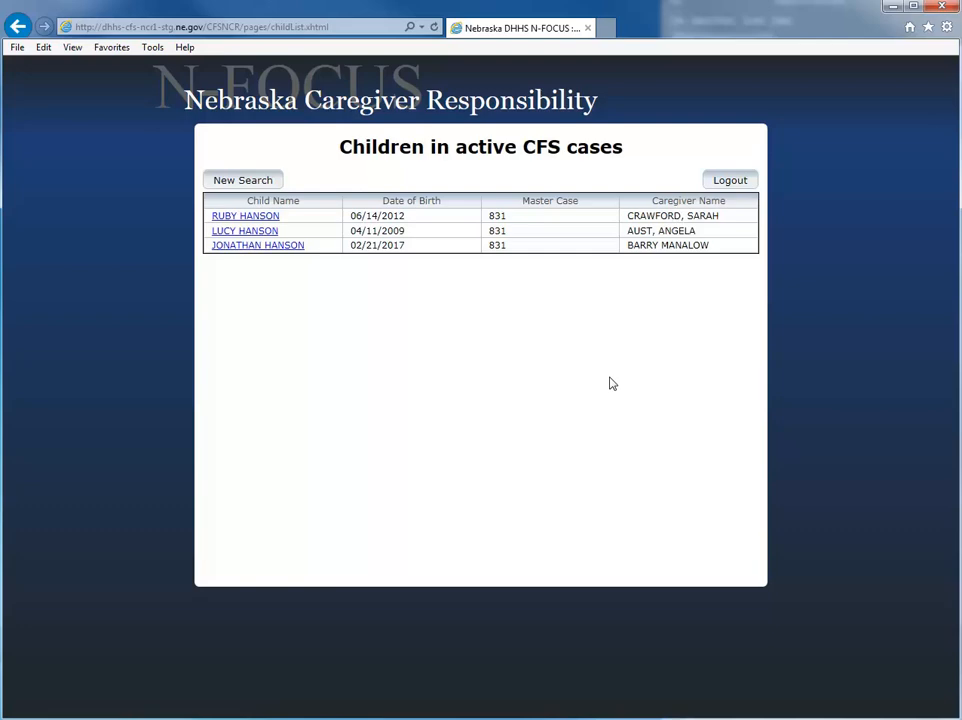
# - Run a new Child Name search on the child's first and last name with Partial matching
pyautogui.click(272, 182)
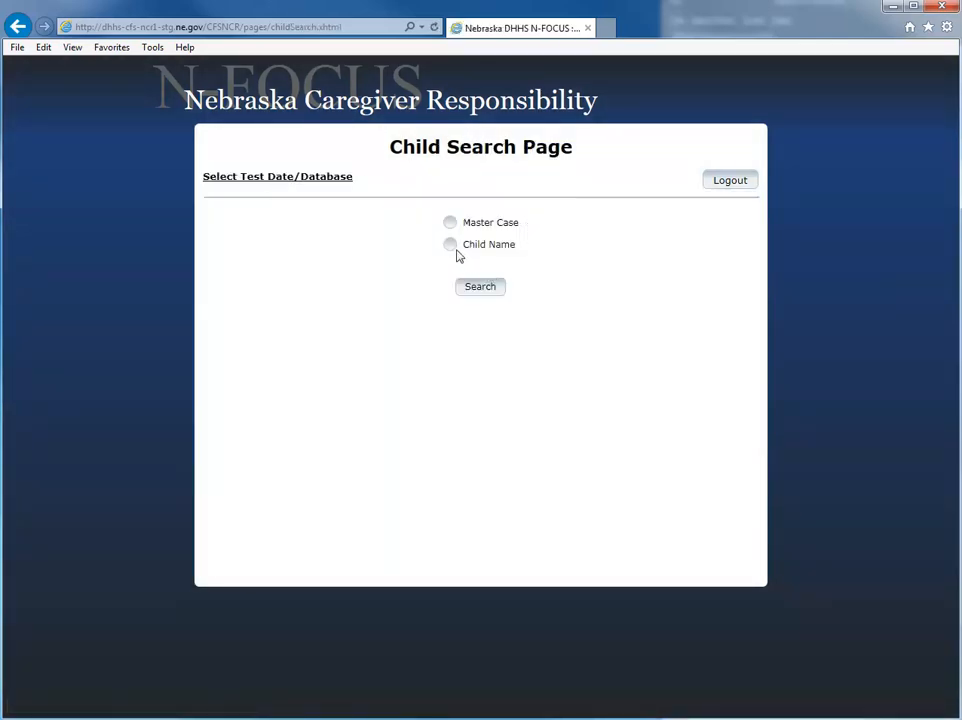
pyautogui.click(450, 244)
pyautogui.click(387, 274)
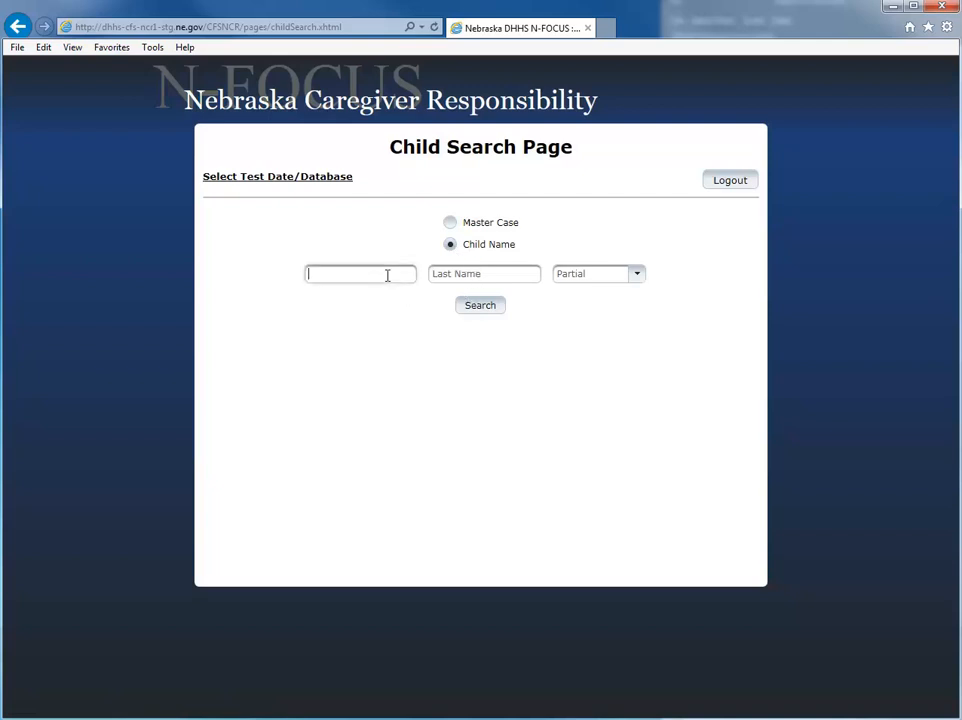
pyautogui.press('Tab')
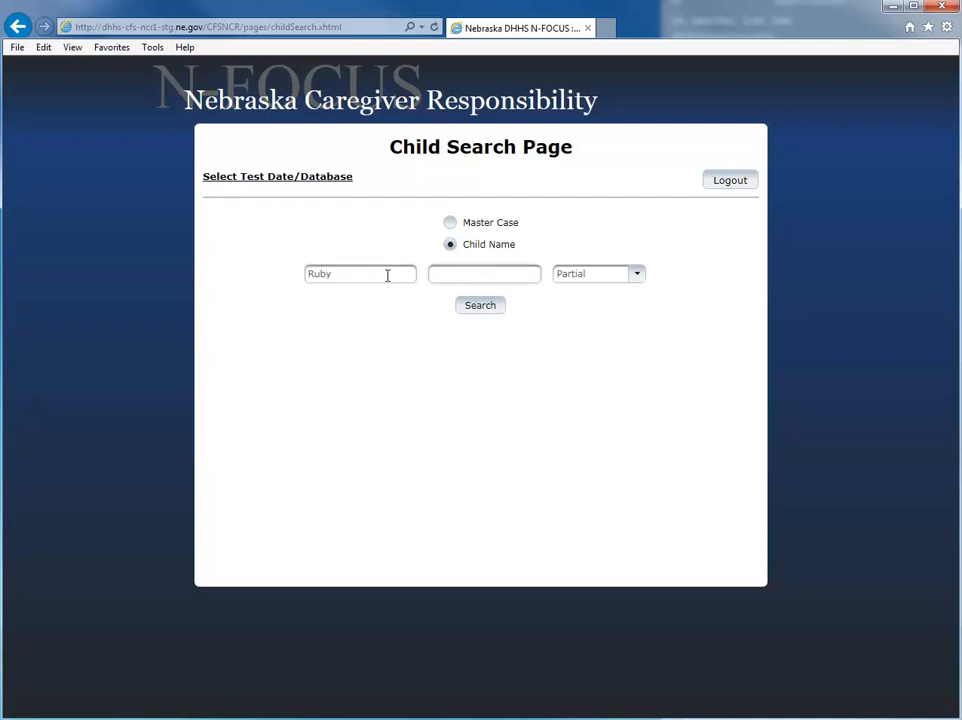
pyautogui.click(636, 278)
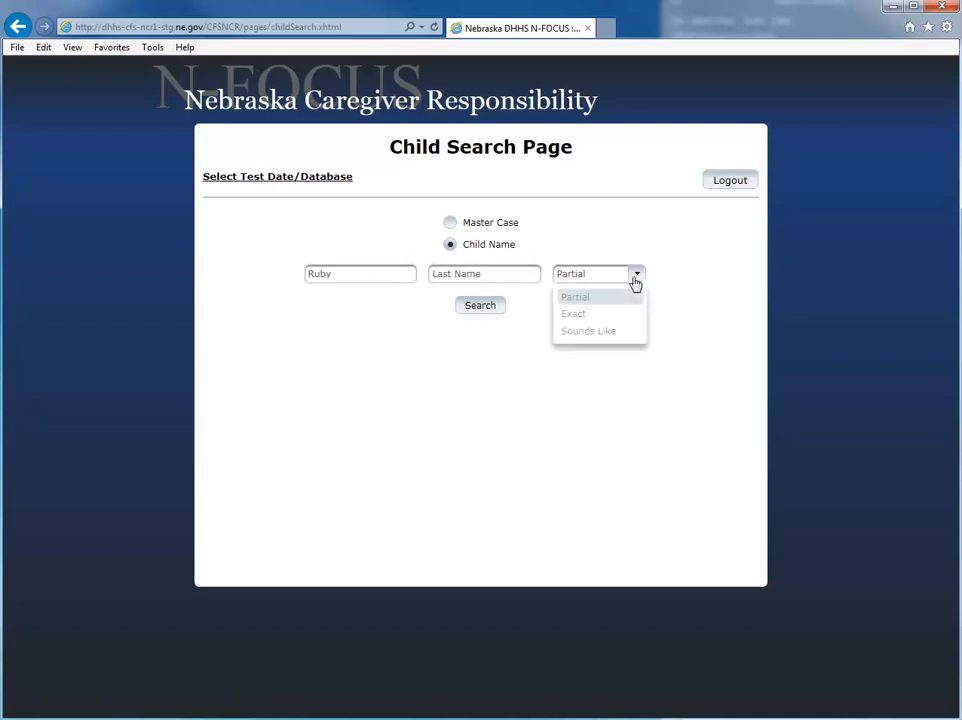
pyautogui.click(569, 442)
pyautogui.click(485, 273)
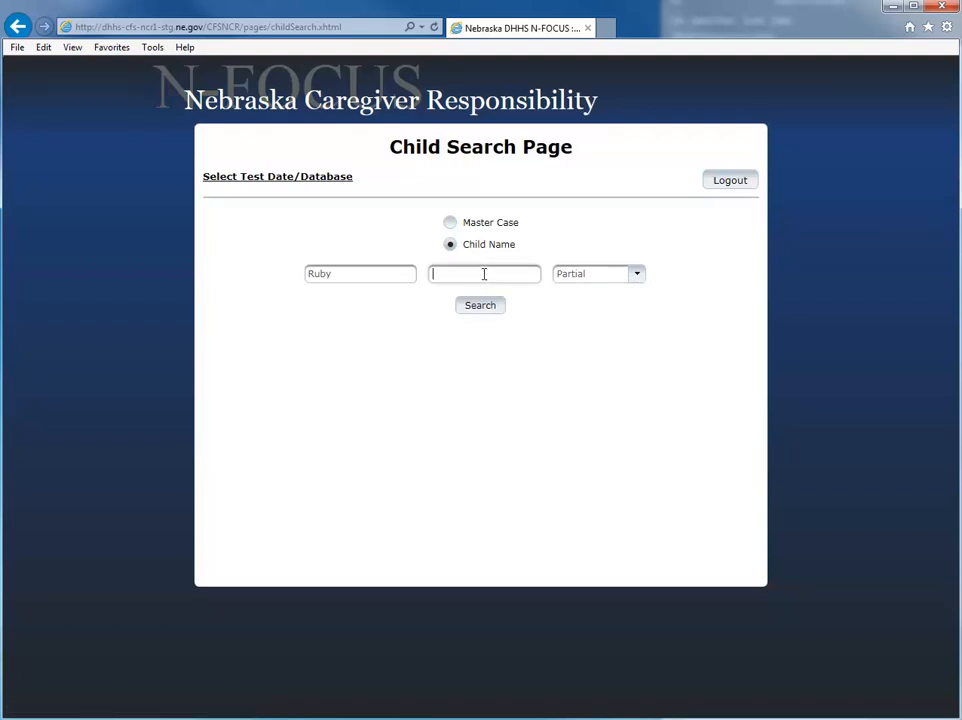
pyautogui.press('Return')
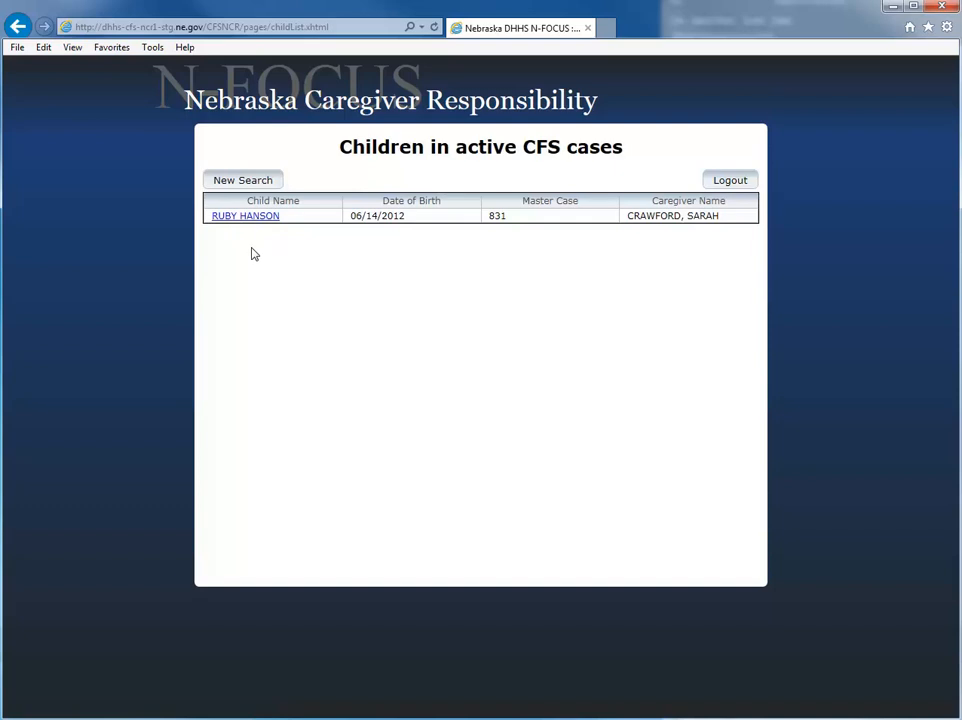
# - Search the master case again, view the first child's five NCR records, then return to Child List
pyautogui.click(243, 181)
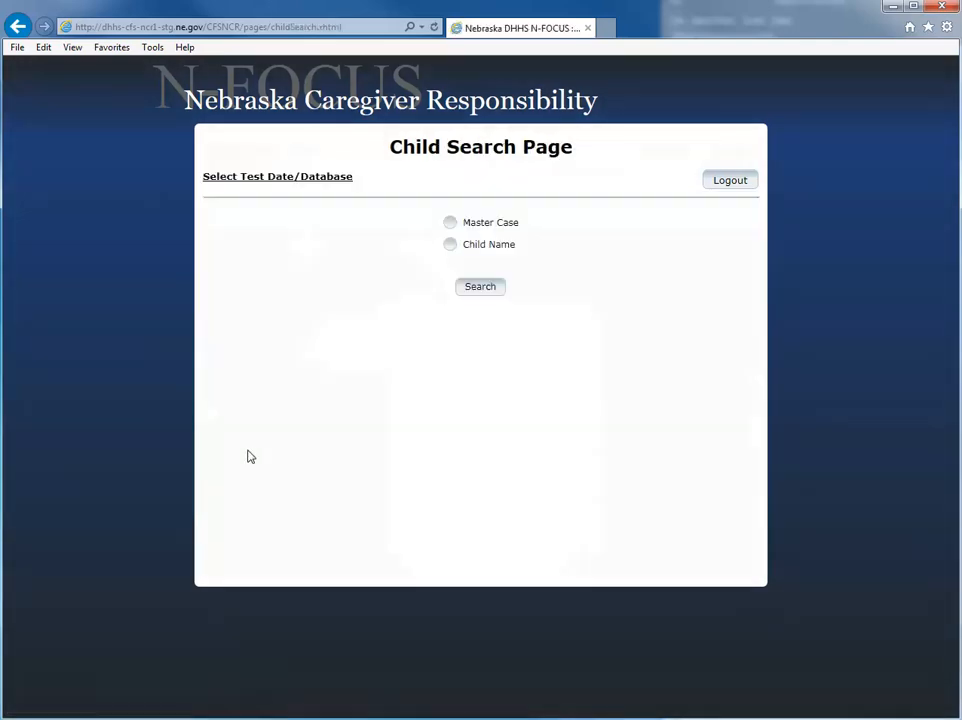
pyautogui.click(450, 224)
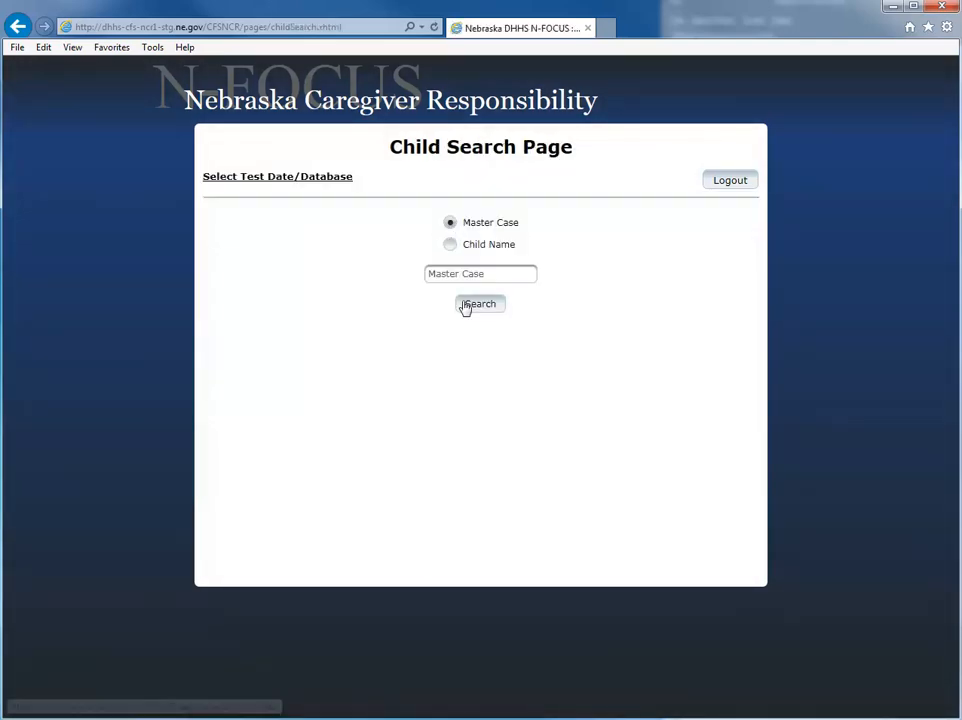
pyautogui.click(470, 273)
pyautogui.press('Return')
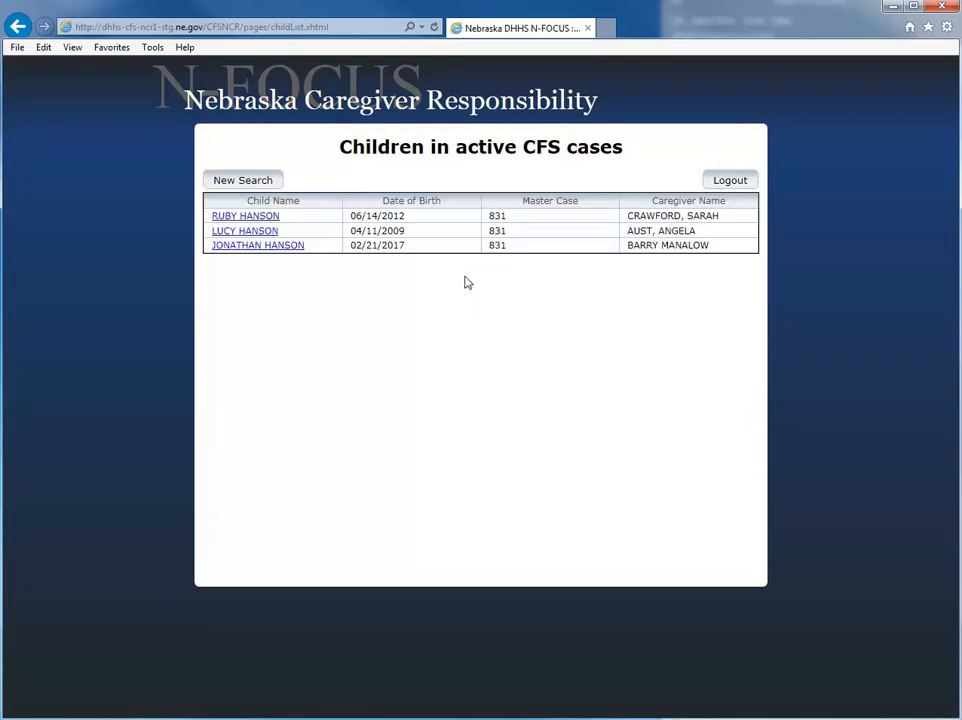
pyautogui.click(266, 217)
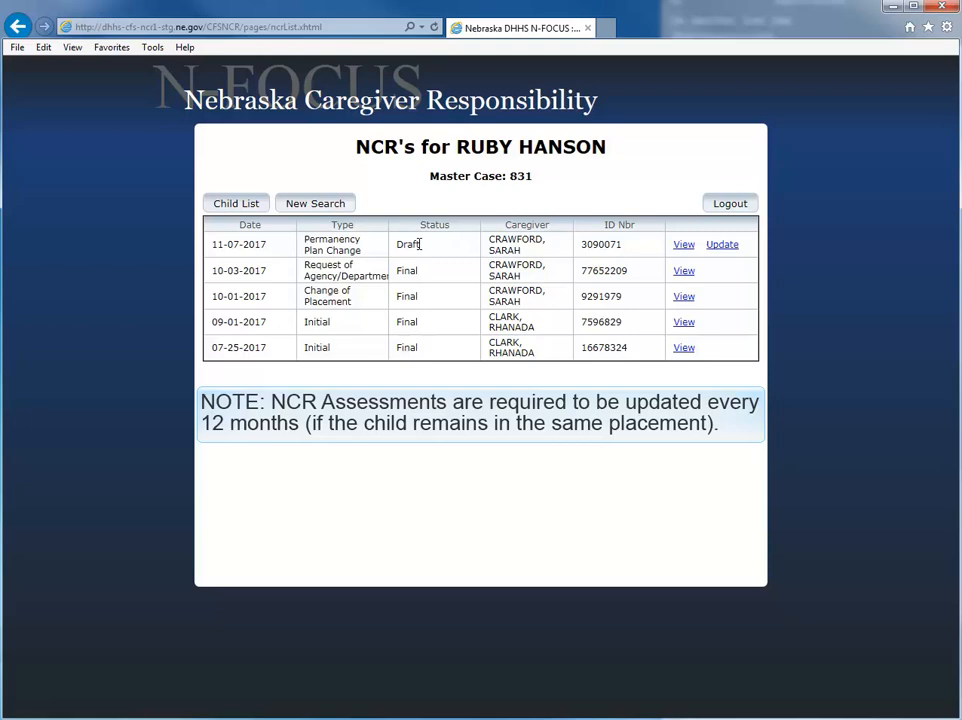
pyautogui.click(236, 206)
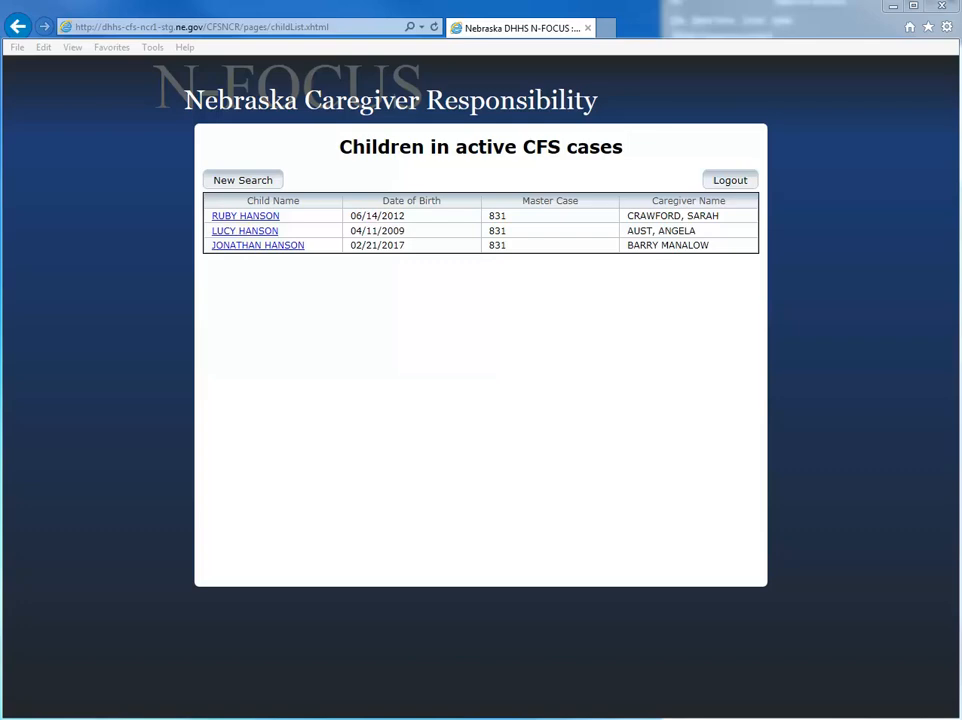
# - Open the second child's NCR records and add a new blank NCR
pyautogui.click(264, 232)
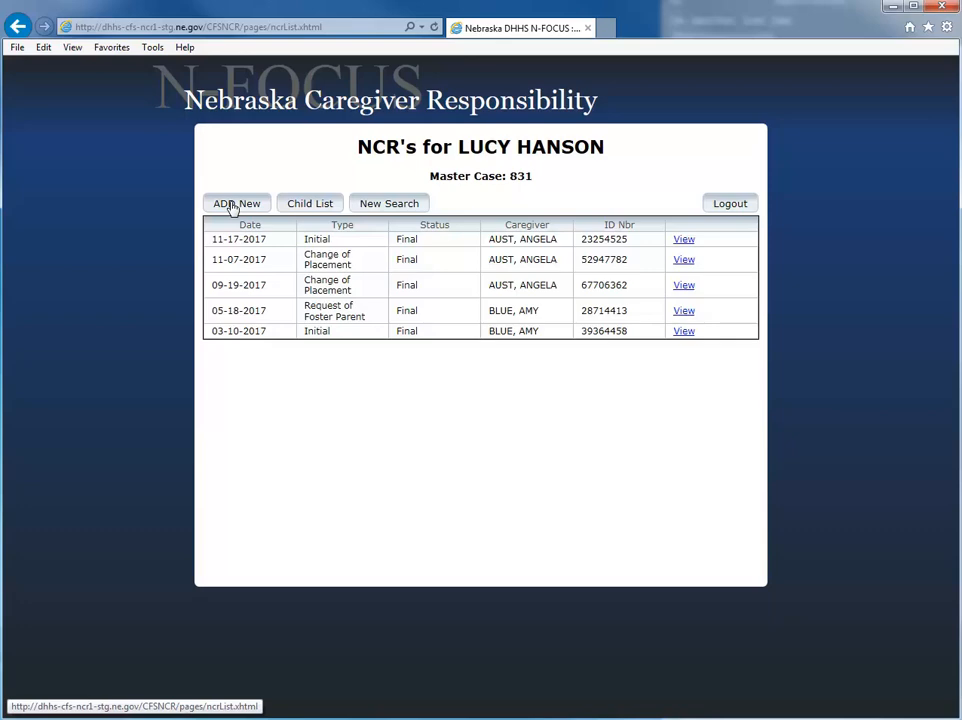
pyautogui.click(232, 205)
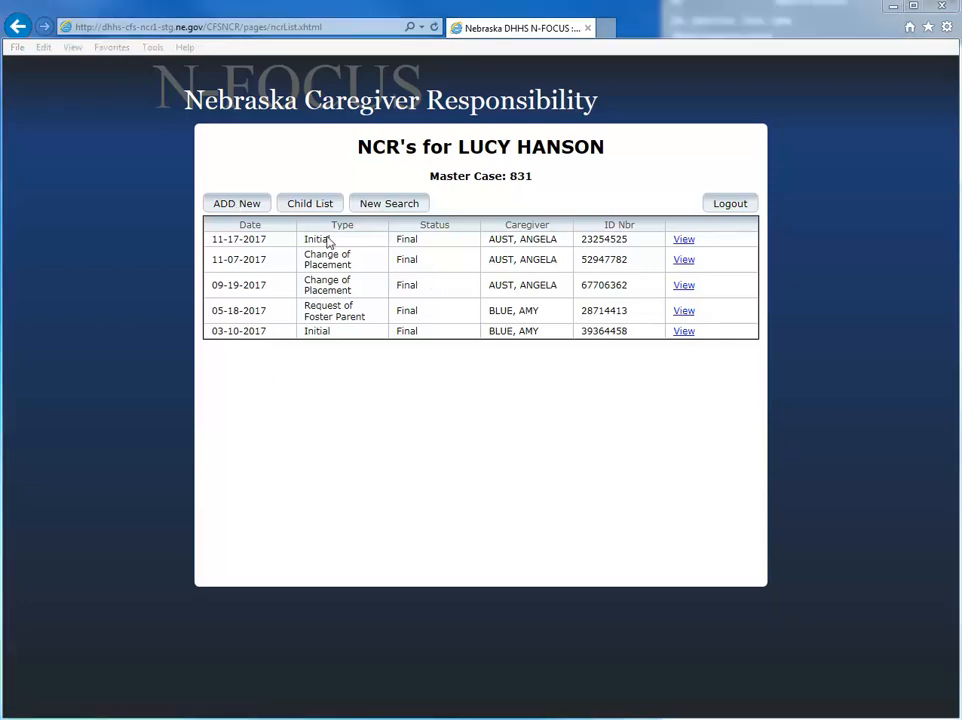
pyautogui.click(251, 204)
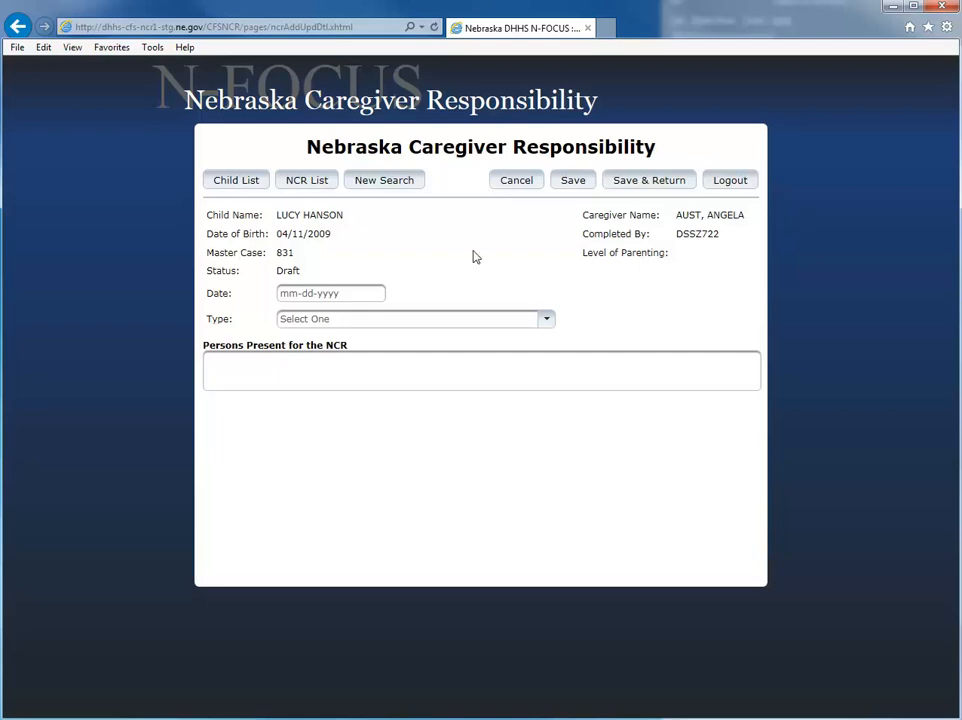
# - Set the NCR date to 11-17-2017 and its Type to Initial
pyautogui.click(320, 294)
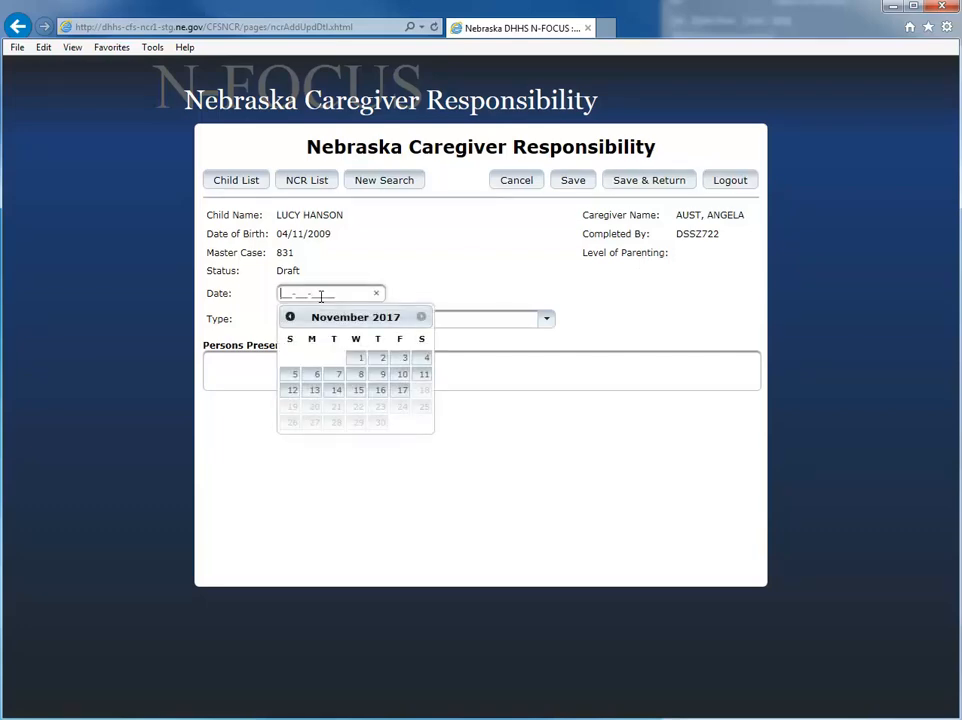
pyautogui.click(401, 390)
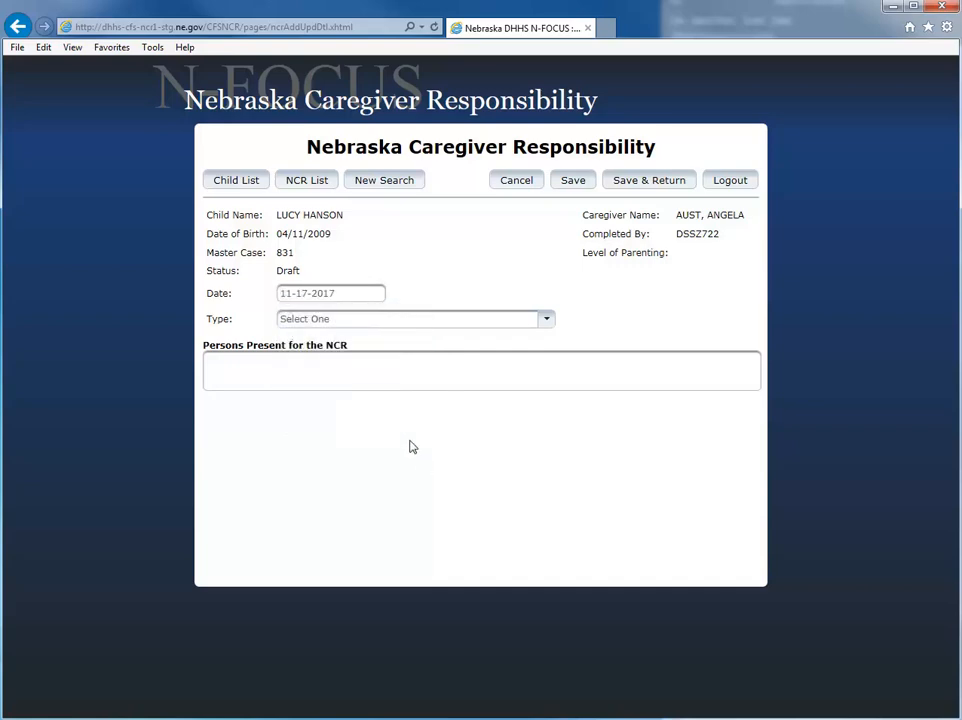
pyautogui.click(356, 320)
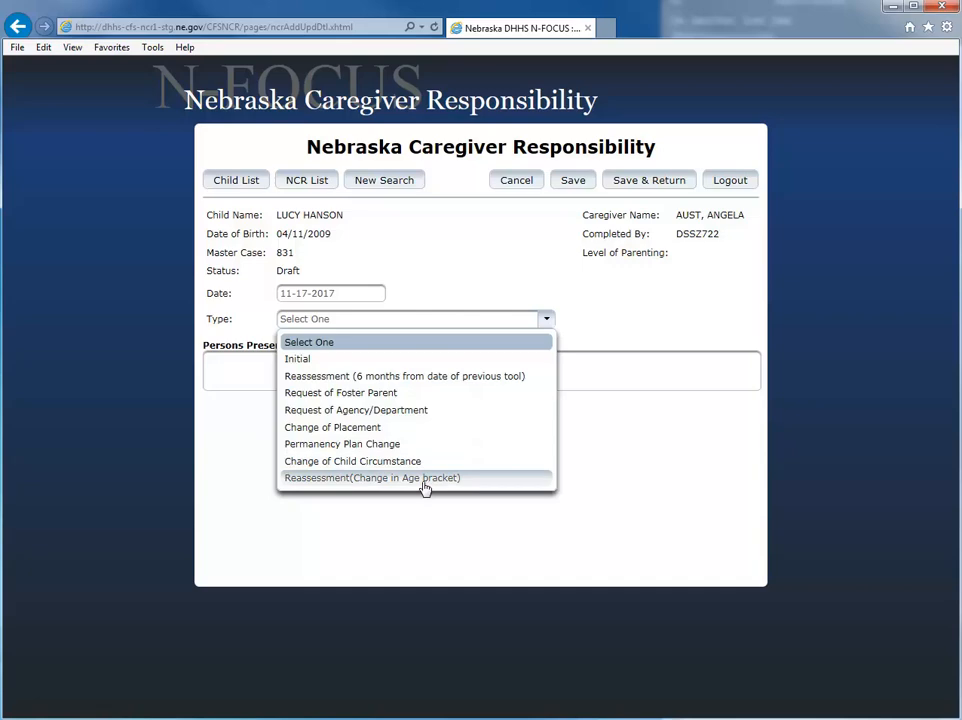
pyautogui.click(300, 359)
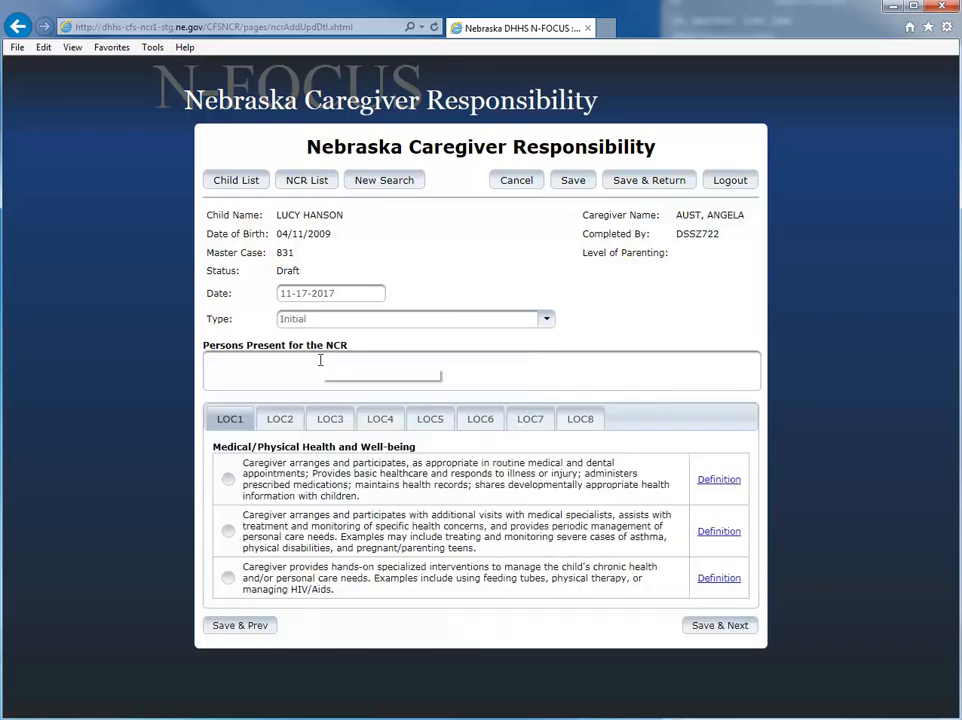
pyautogui.click(266, 369)
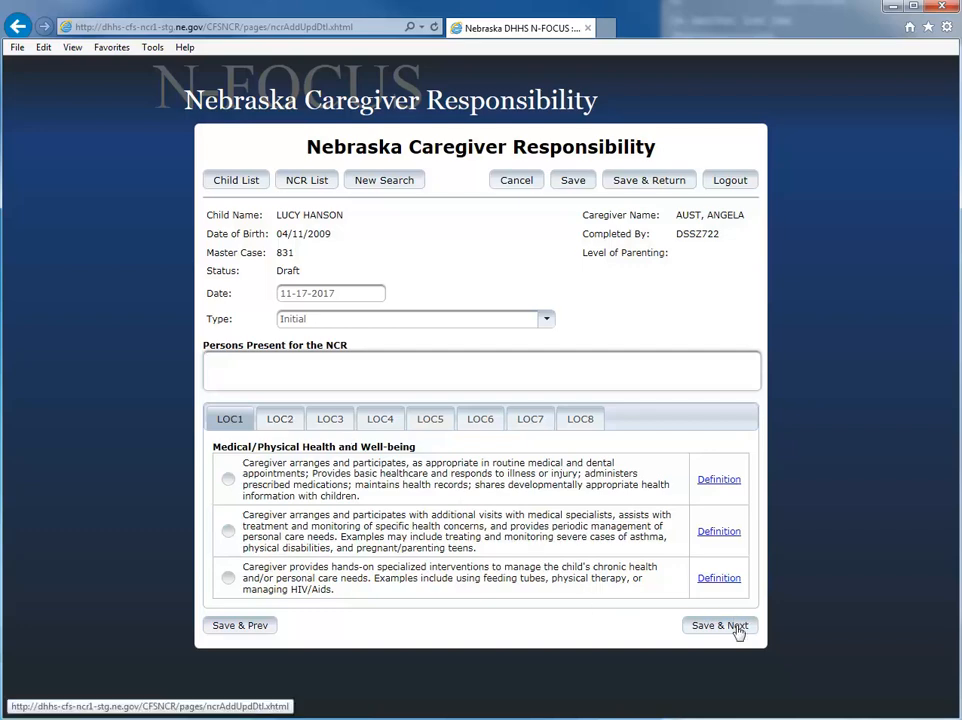
pyautogui.click(719, 481)
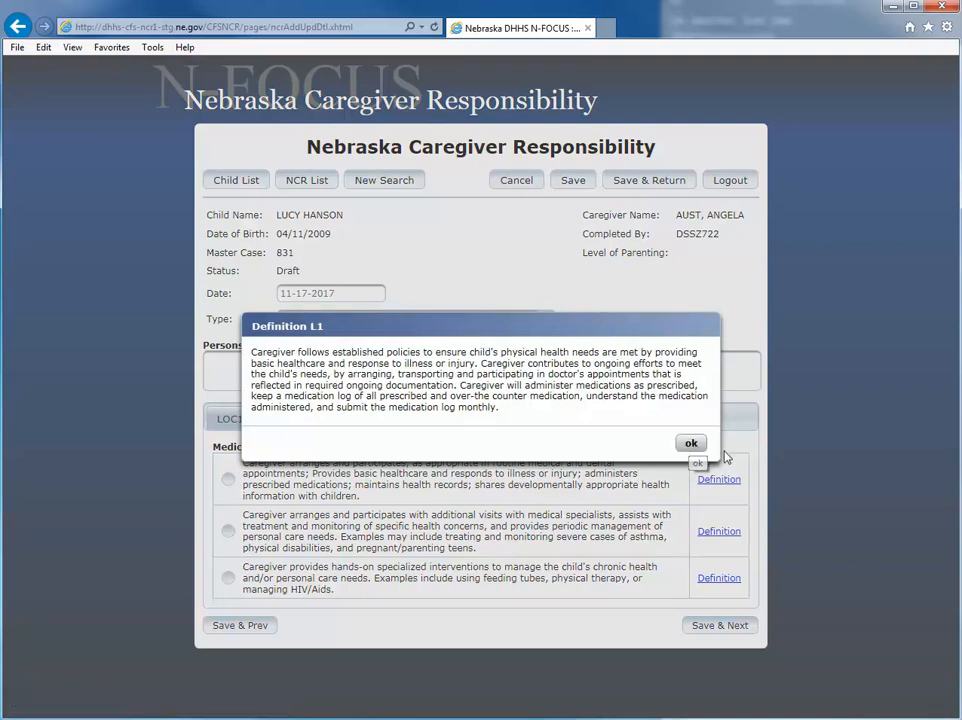
pyautogui.click(690, 443)
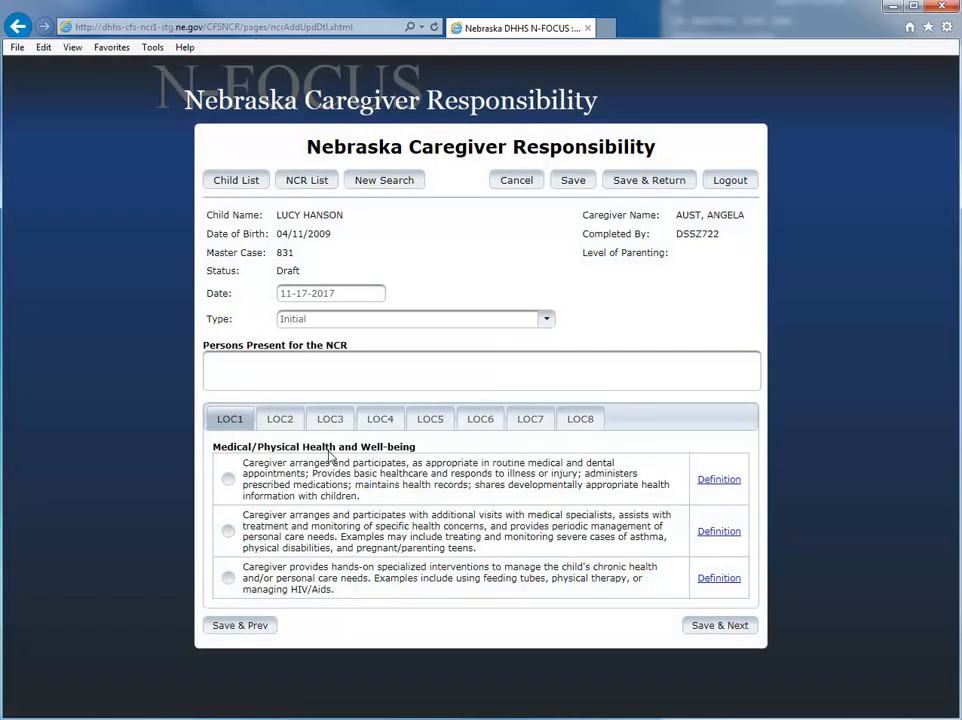
pyautogui.click(724, 536)
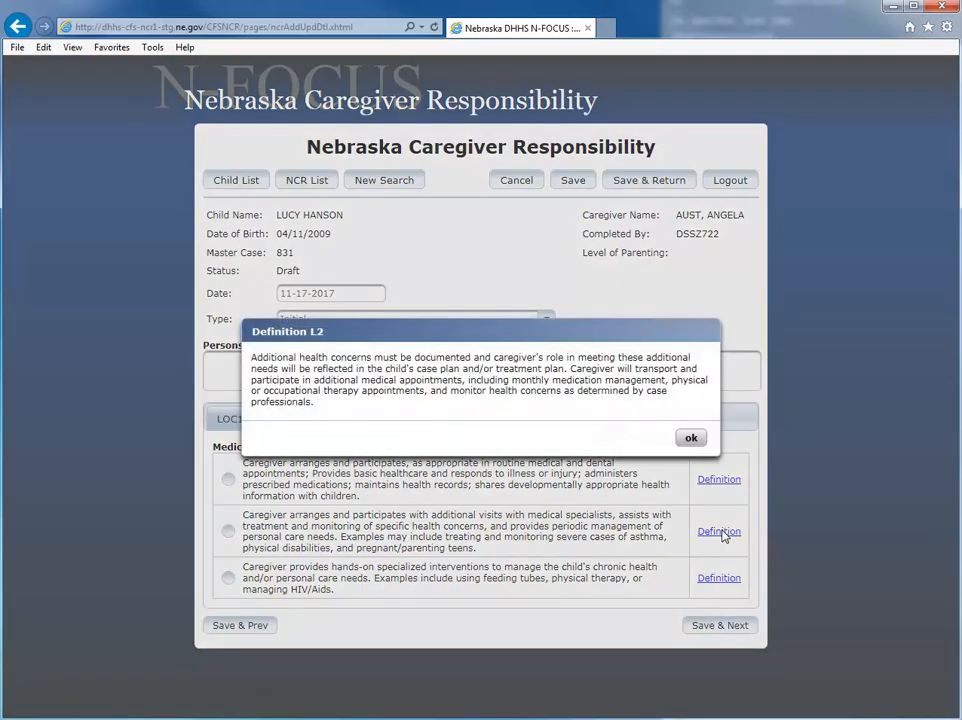
pyautogui.click(691, 442)
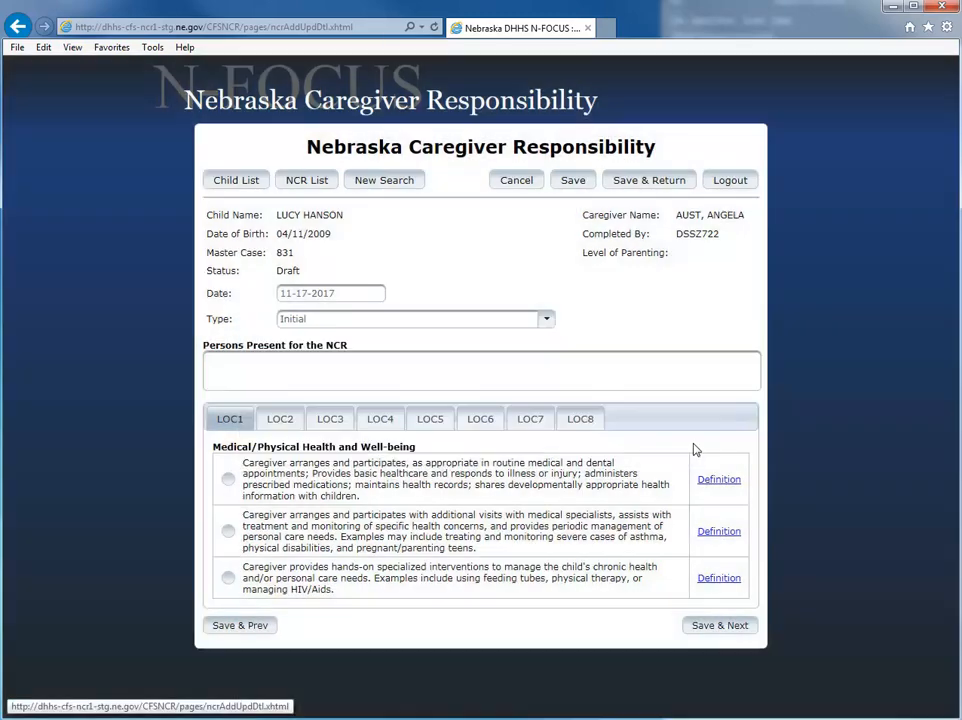
pyautogui.click(719, 579)
pyautogui.click(689, 439)
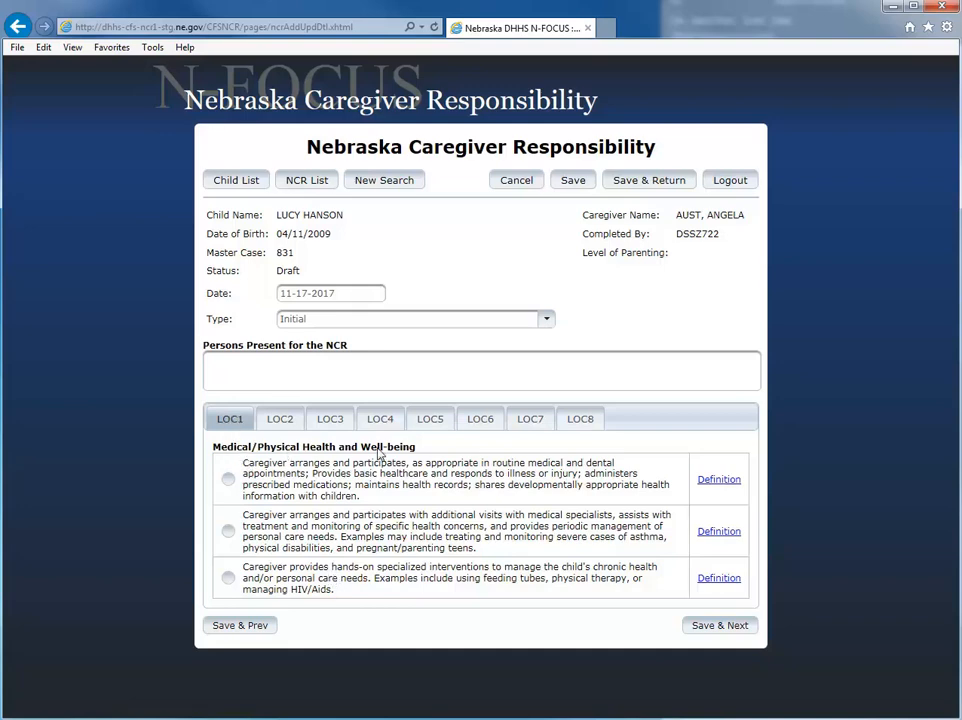
# - Rate LOC1 at the second level, enter 'Text' in Persons Present, and clear the comment
pyautogui.click(229, 531)
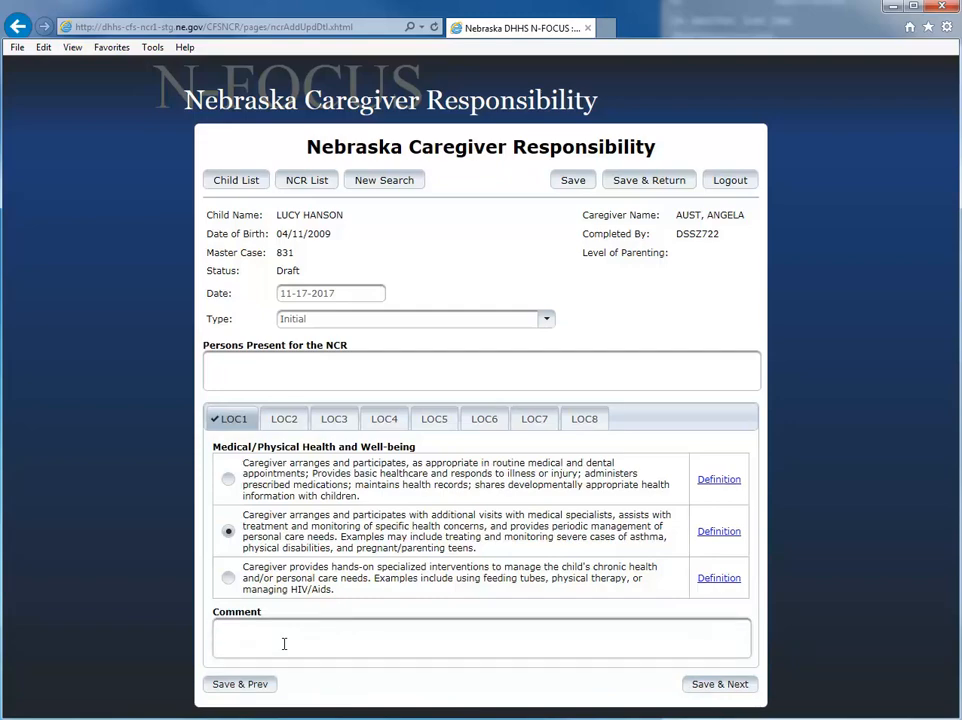
pyautogui.write('Text')
pyautogui.click(266, 360)
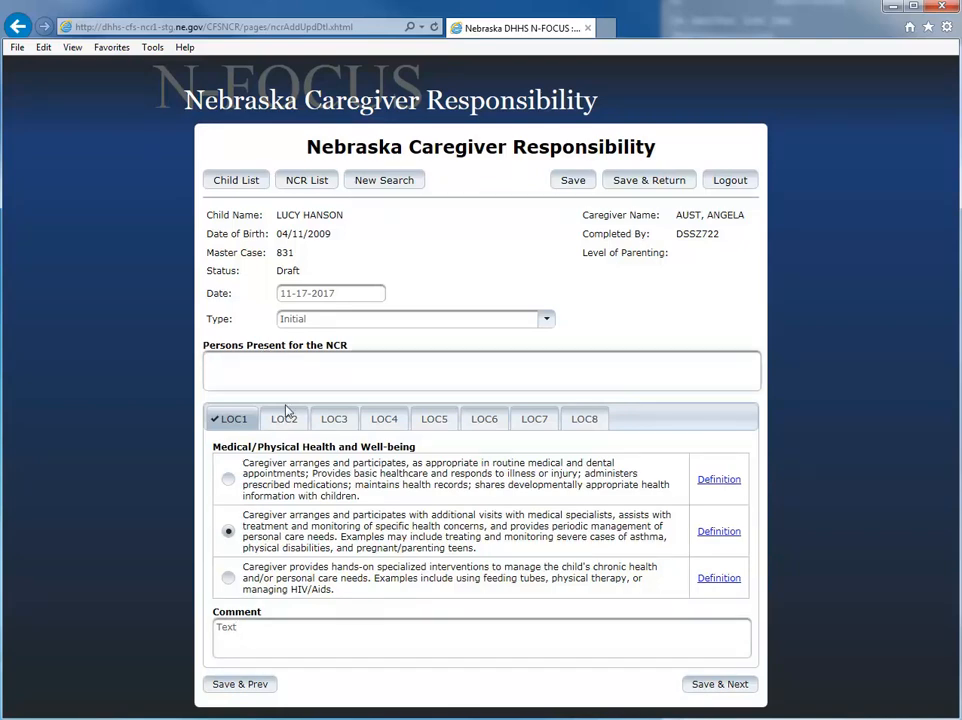
pyautogui.write('Text')
pyautogui.moveTo(256, 647); pyautogui.dragTo(176, 634)
pyautogui.press('BackSpace')
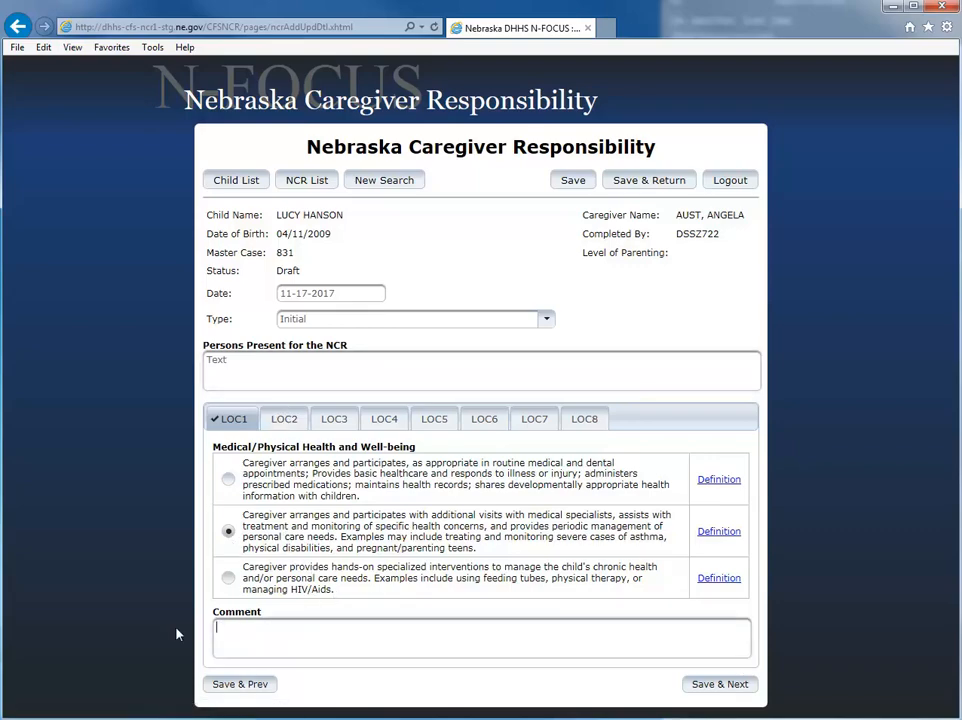
# - After the comment warning, switch LOC1 to the first option and save to reach LOC2
pyautogui.click(738, 681)
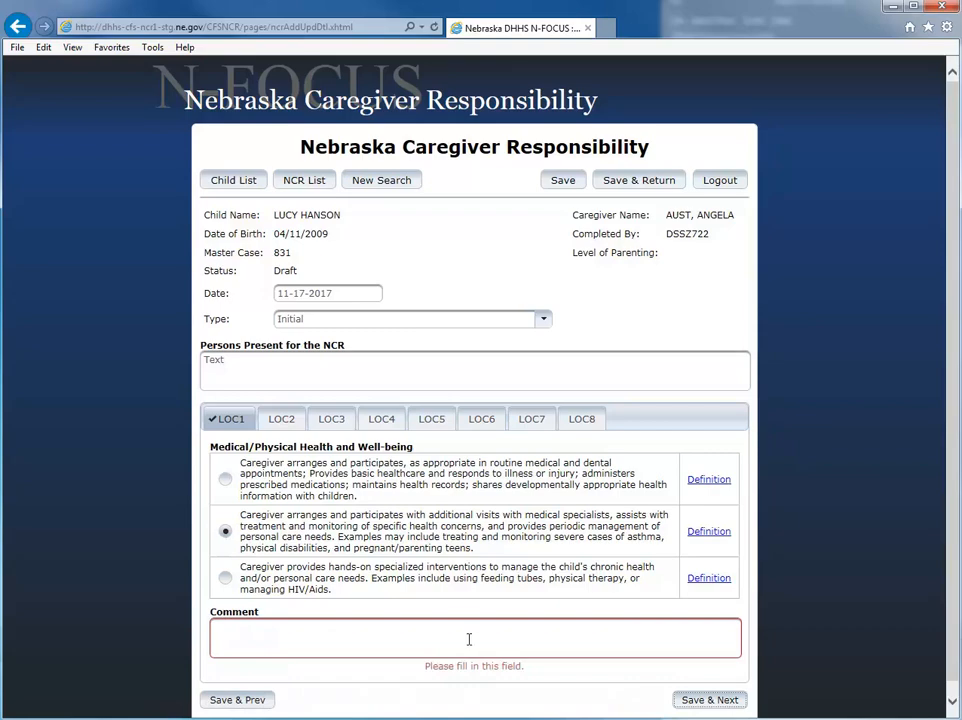
pyautogui.click(226, 480)
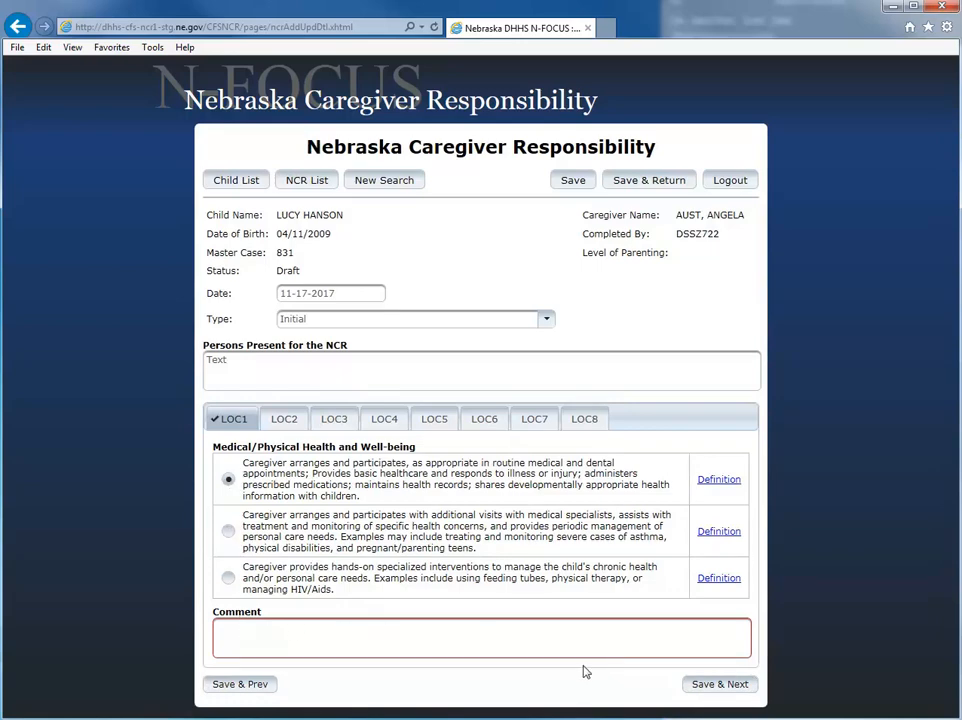
pyautogui.click(736, 684)
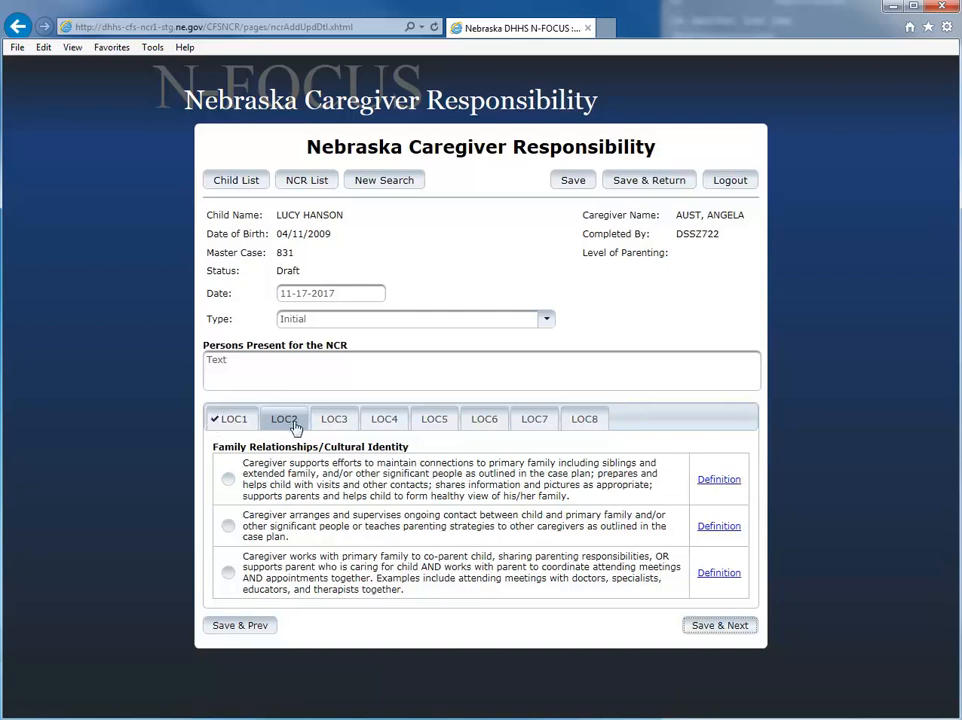
# - Rate LOC2 with the third option, add the comment 'Text', and save
pyautogui.click(228, 572)
pyautogui.click(269, 633)
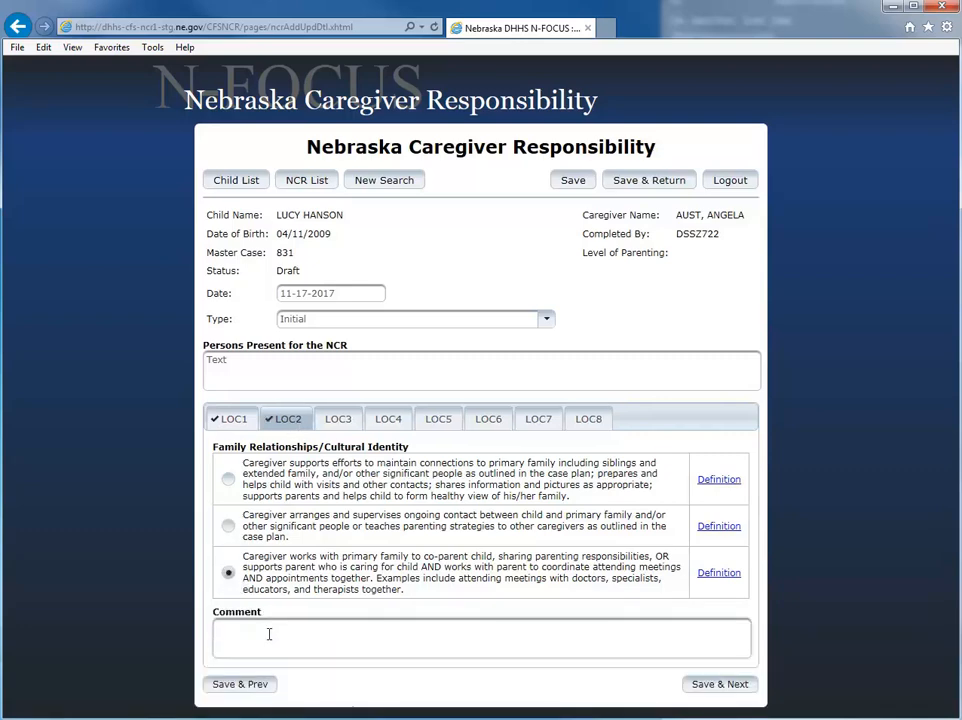
pyautogui.write('Text')
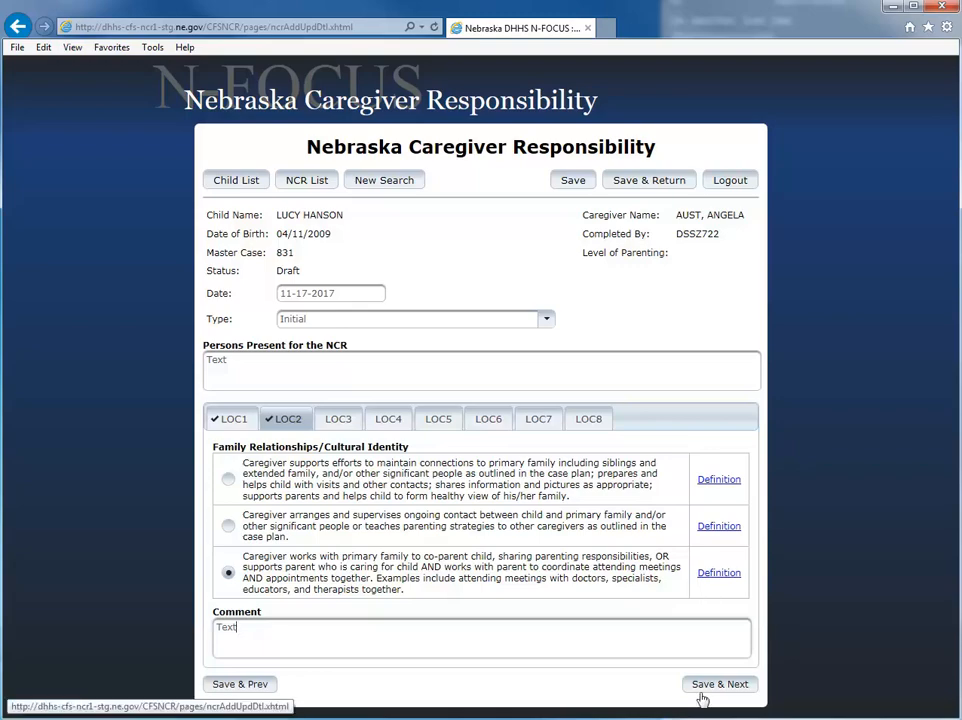
pyautogui.click(720, 684)
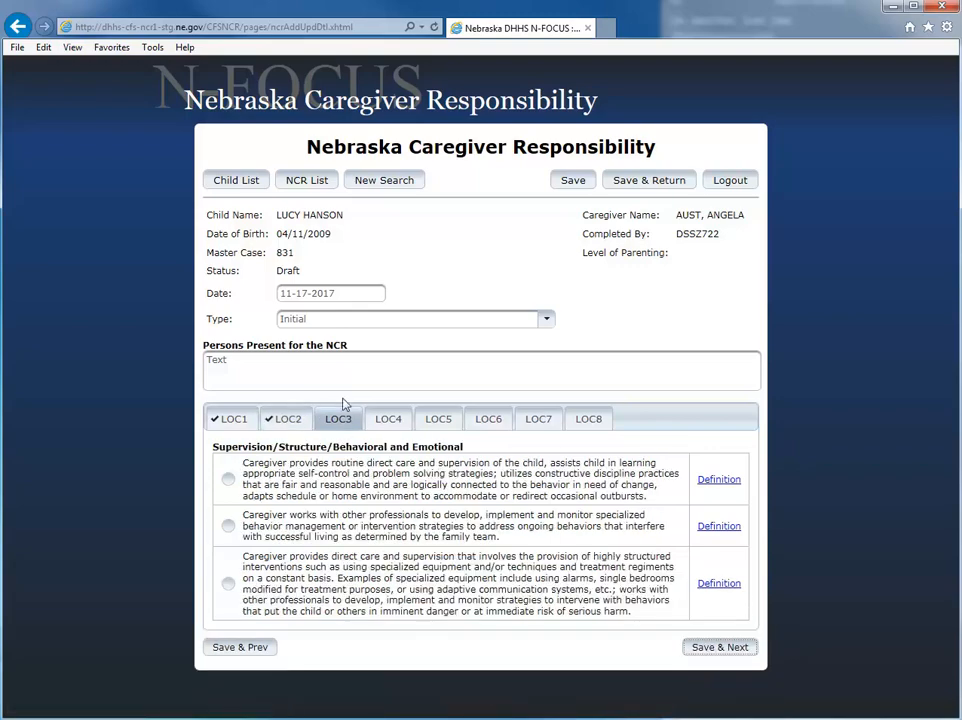
# - Rate LOC3 through LOC7 each with the first option, saving between sections
pyautogui.click(228, 479)
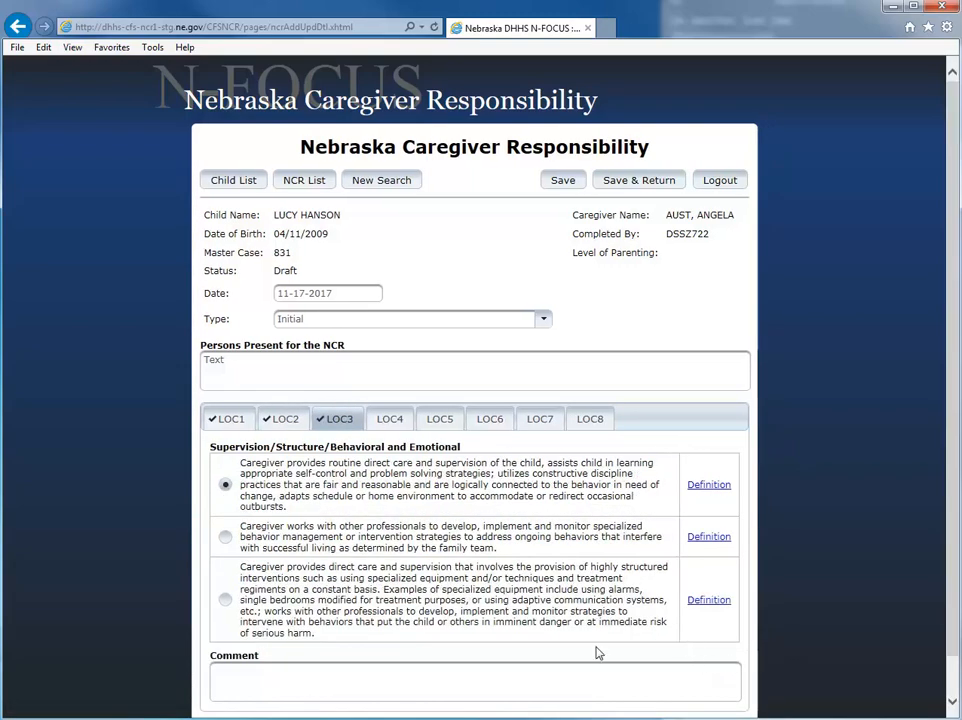
pyautogui.scroll(-2, 600, 650)
pyautogui.click(706, 689)
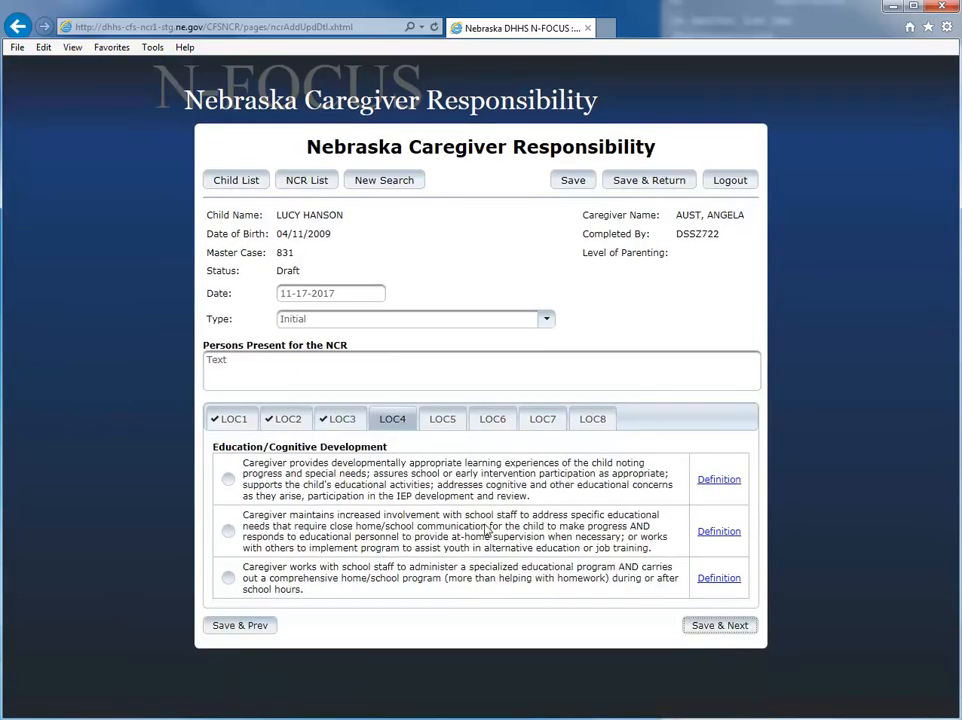
pyautogui.click(228, 479)
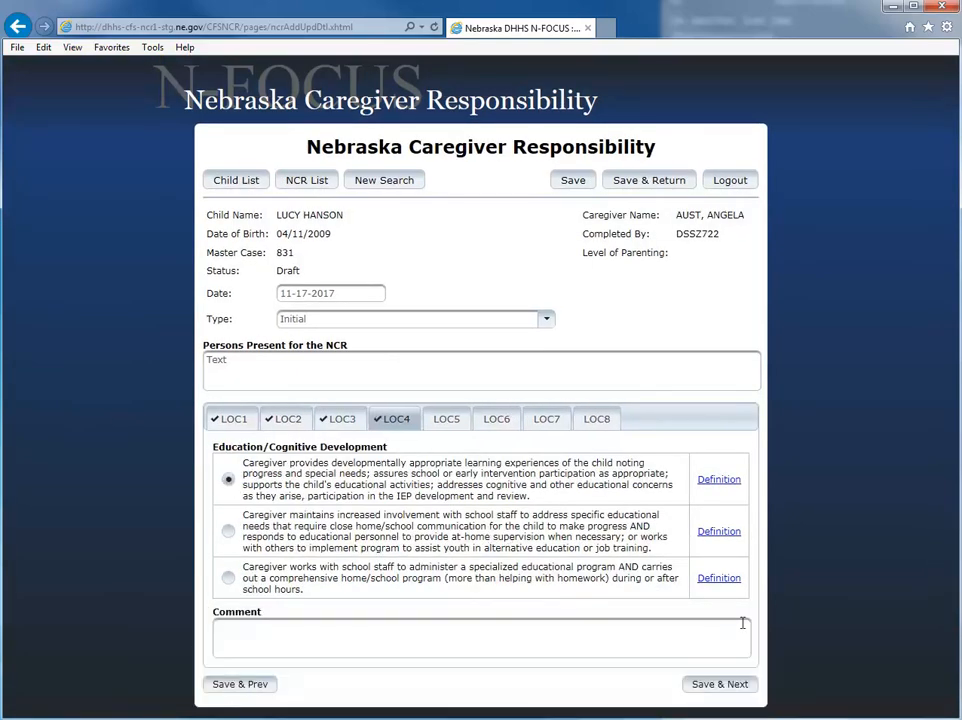
pyautogui.click(728, 684)
pyautogui.click(229, 486)
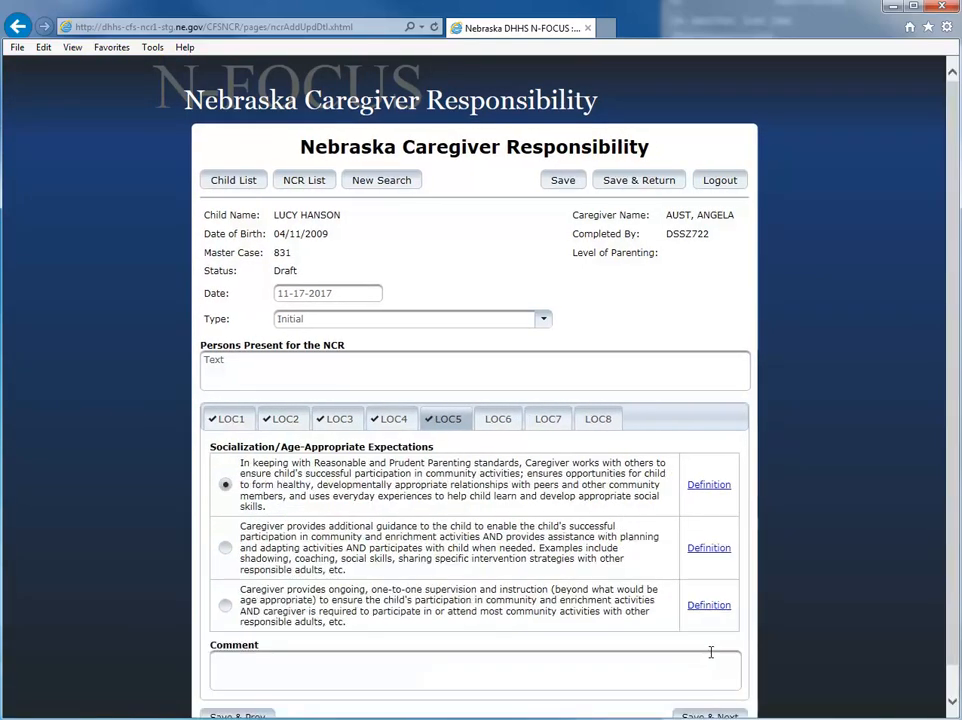
pyautogui.click(695, 702)
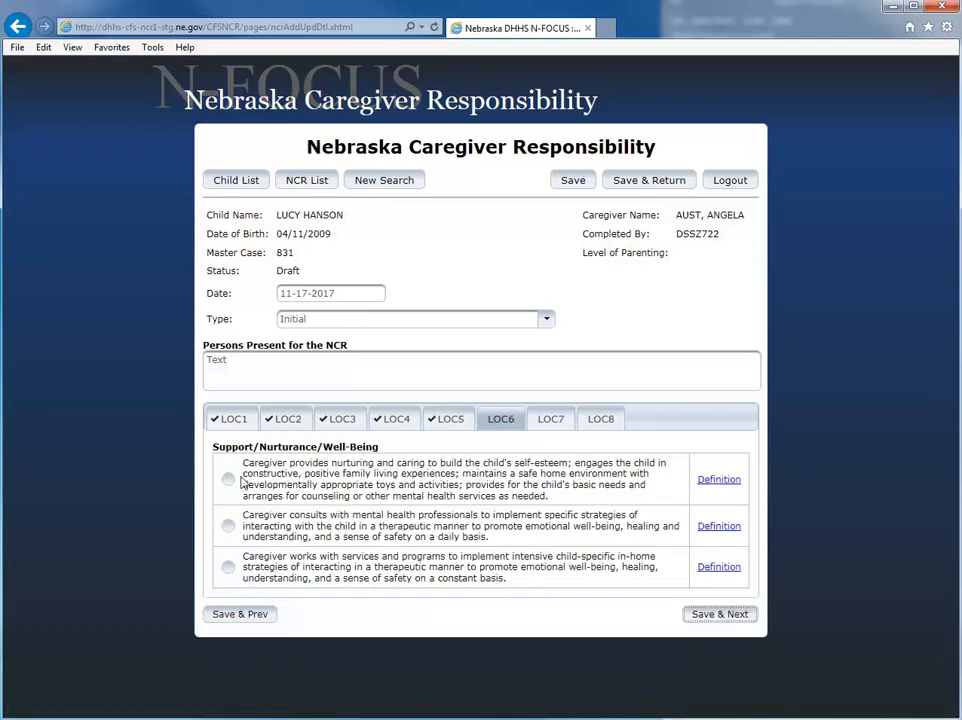
pyautogui.click(228, 479)
pyautogui.click(712, 673)
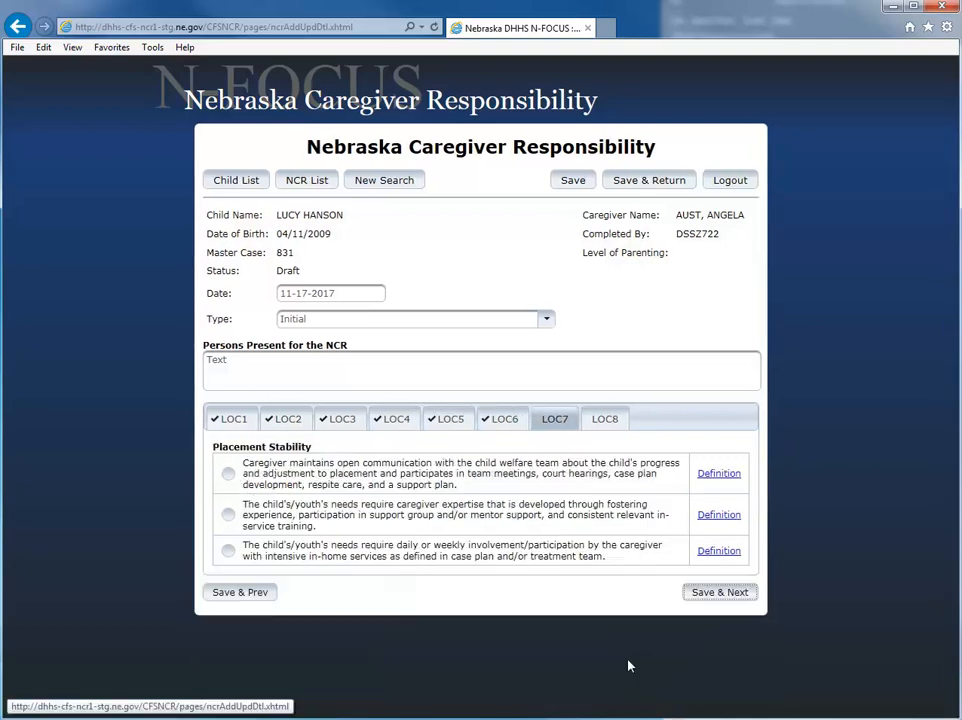
pyautogui.click(228, 474)
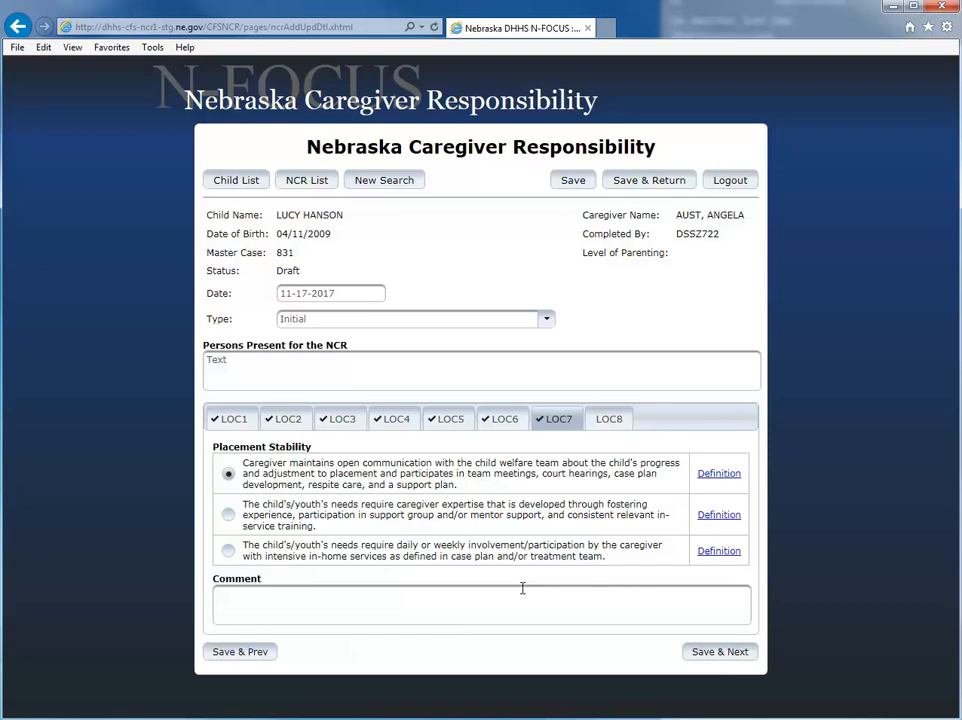
# - Rate LOC8 with the first option and save, giving Level of Parenting Essential
pyautogui.click(716, 656)
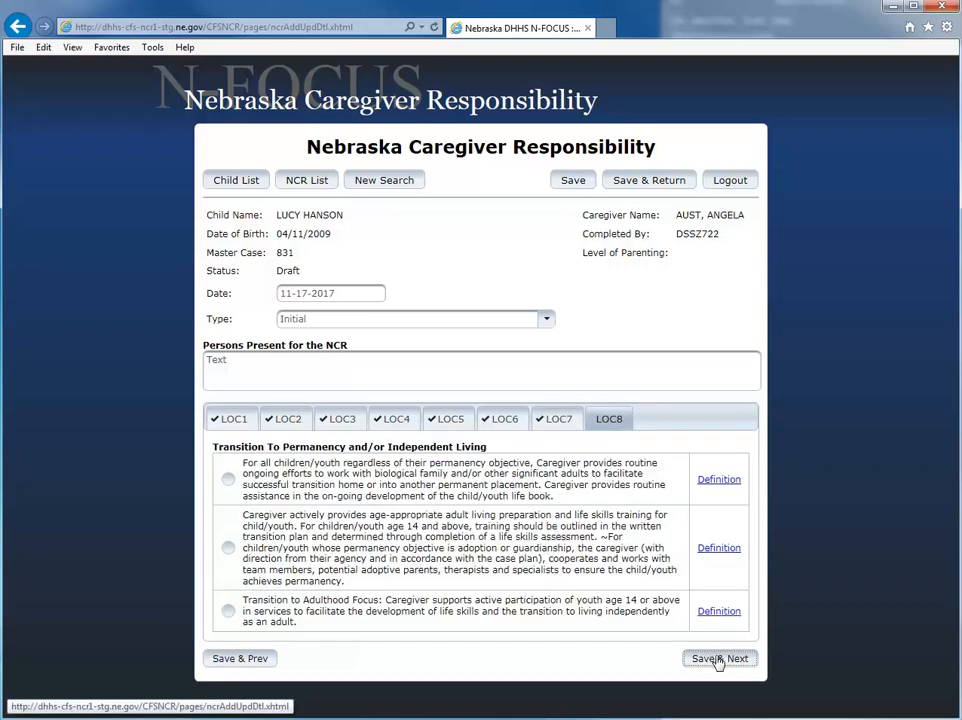
pyautogui.click(228, 479)
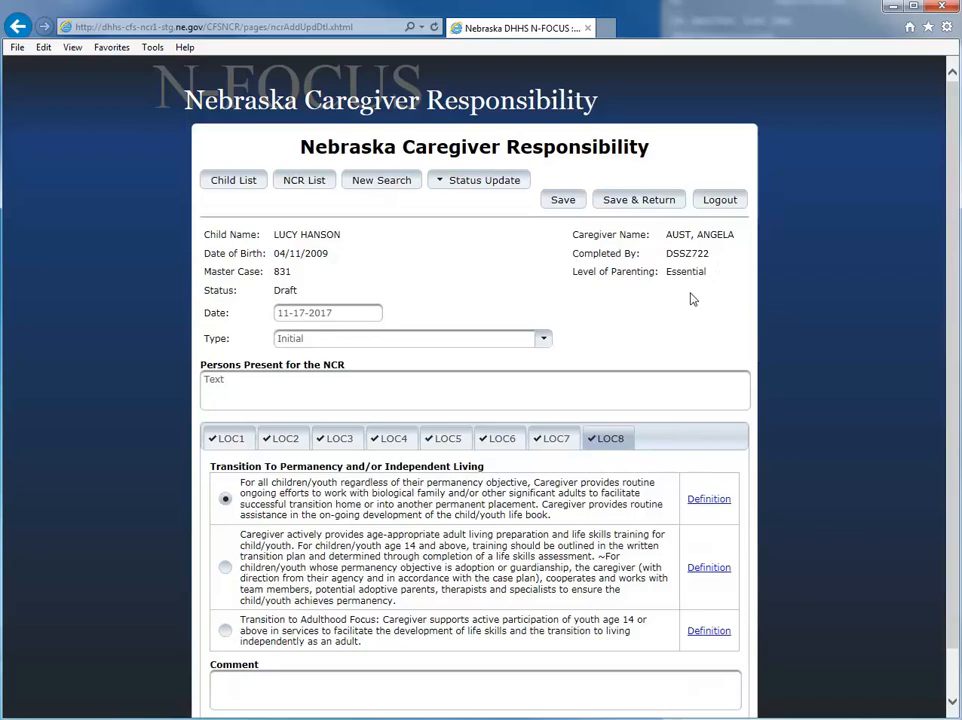
pyautogui.scroll(-1, 670, 563)
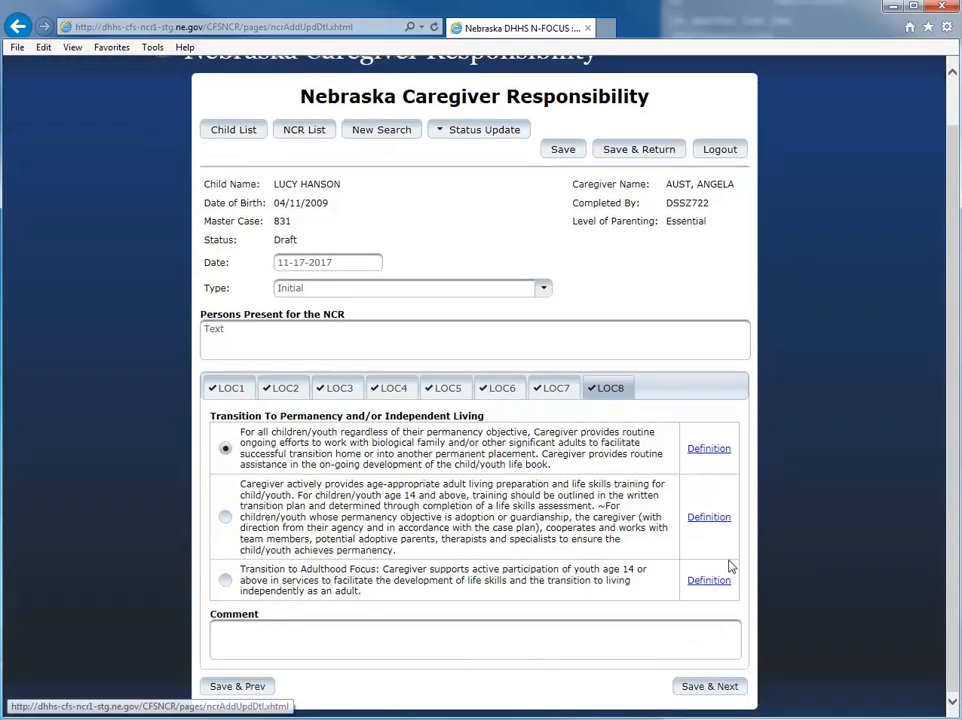
pyautogui.click(705, 688)
pyautogui.scroll(1, 588, 437)
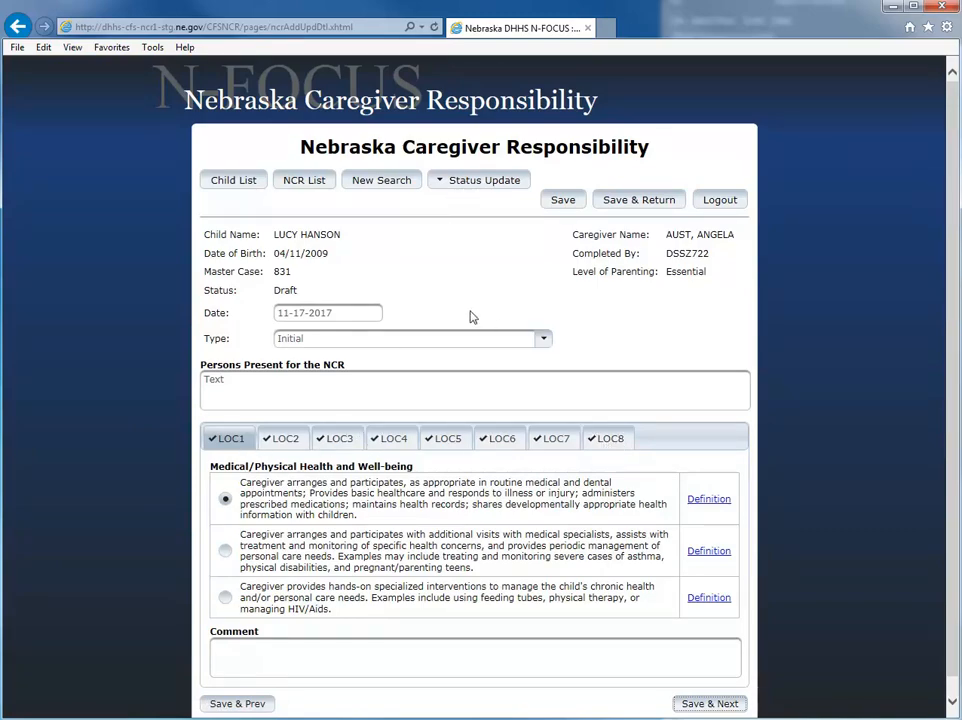
# - Change the NCR's status to Ready for Review from the Status Update list
pyautogui.click(456, 185)
pyautogui.click(472, 204)
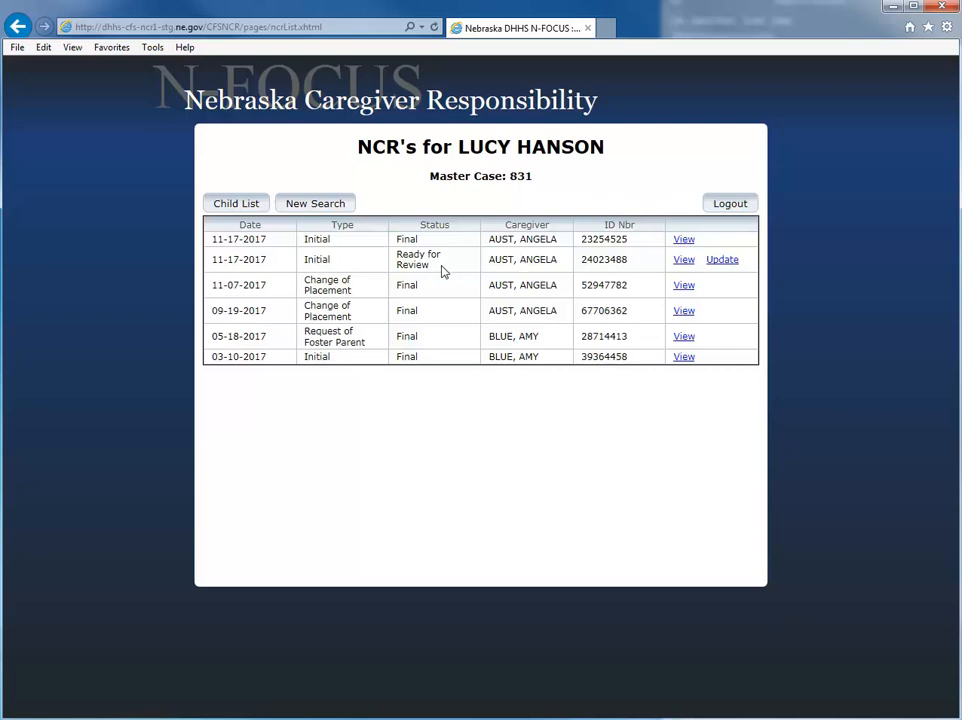
# - Reopen the Ready for Review NCR and change its status to Final
pyautogui.click(724, 262)
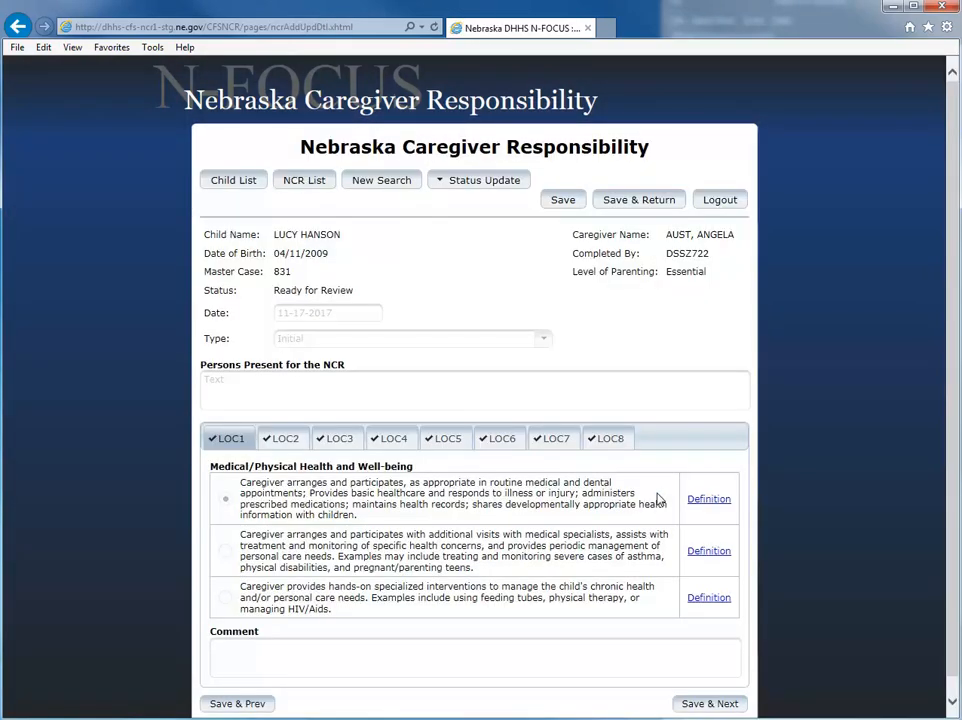
pyautogui.click(476, 187)
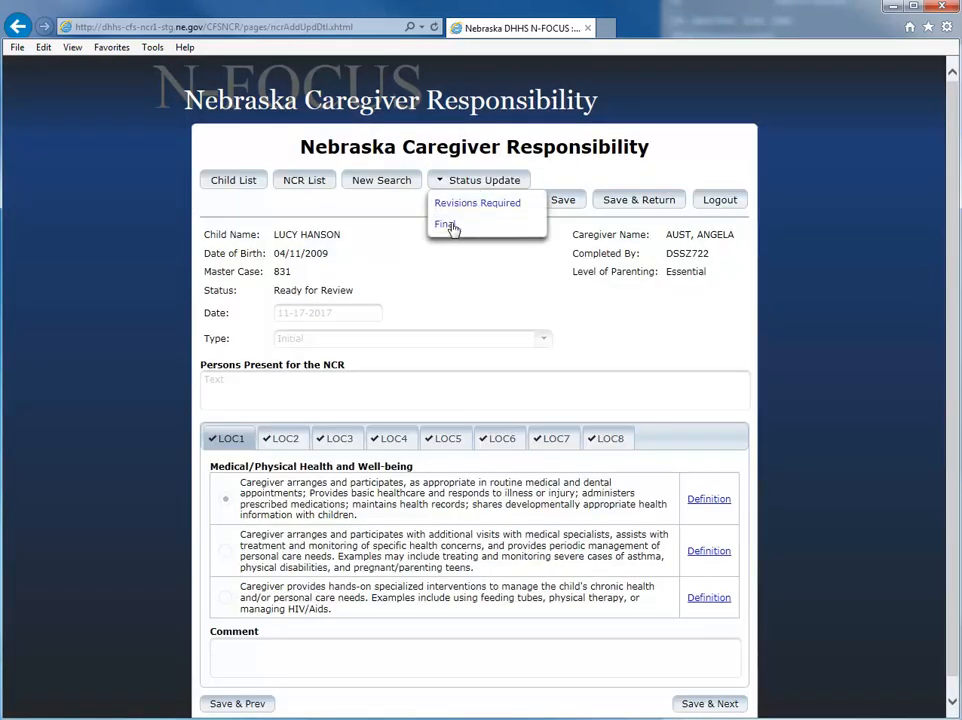
pyautogui.click(453, 226)
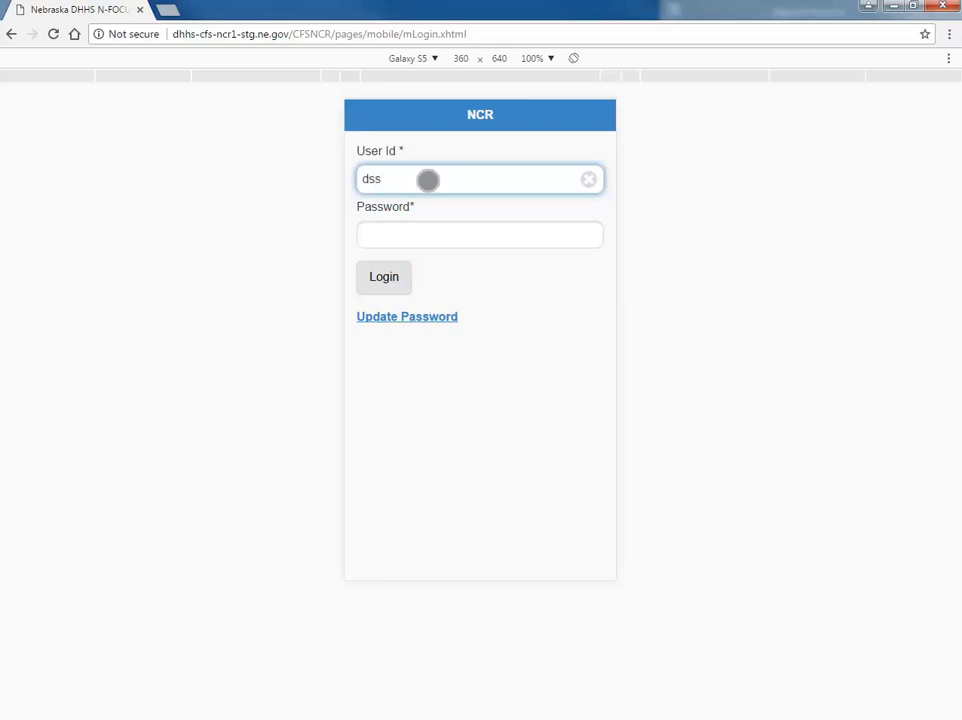
# - Sign in to NCR with the user ID and password, declining Chrome's save-password offer
pyautogui.write('22')
pyautogui.press('Return')
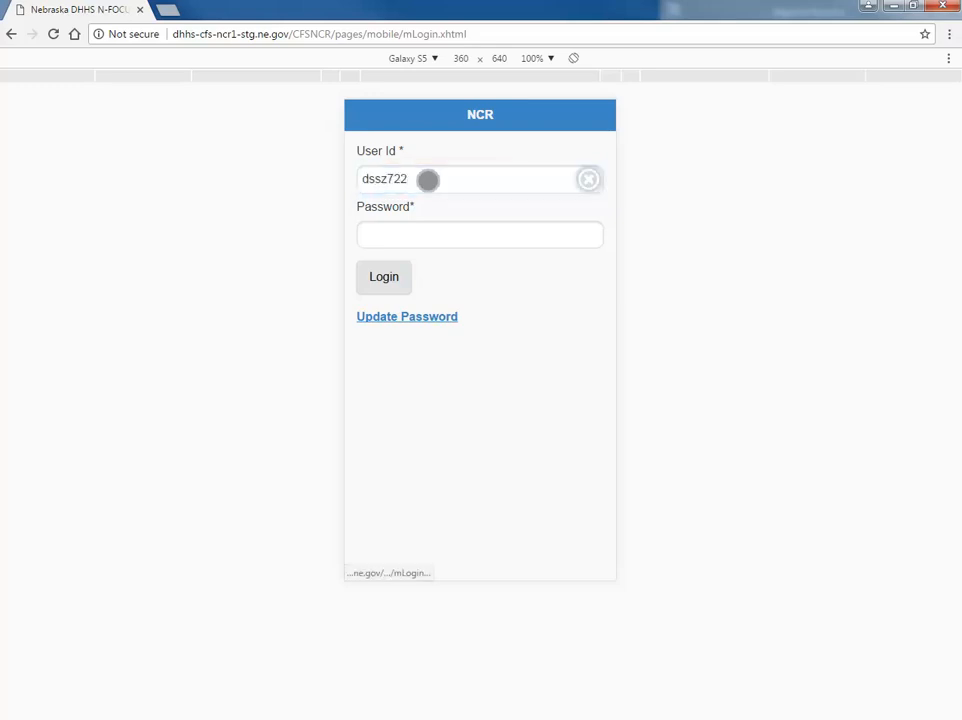
pyautogui.press('Tab')
pyautogui.write('••••')
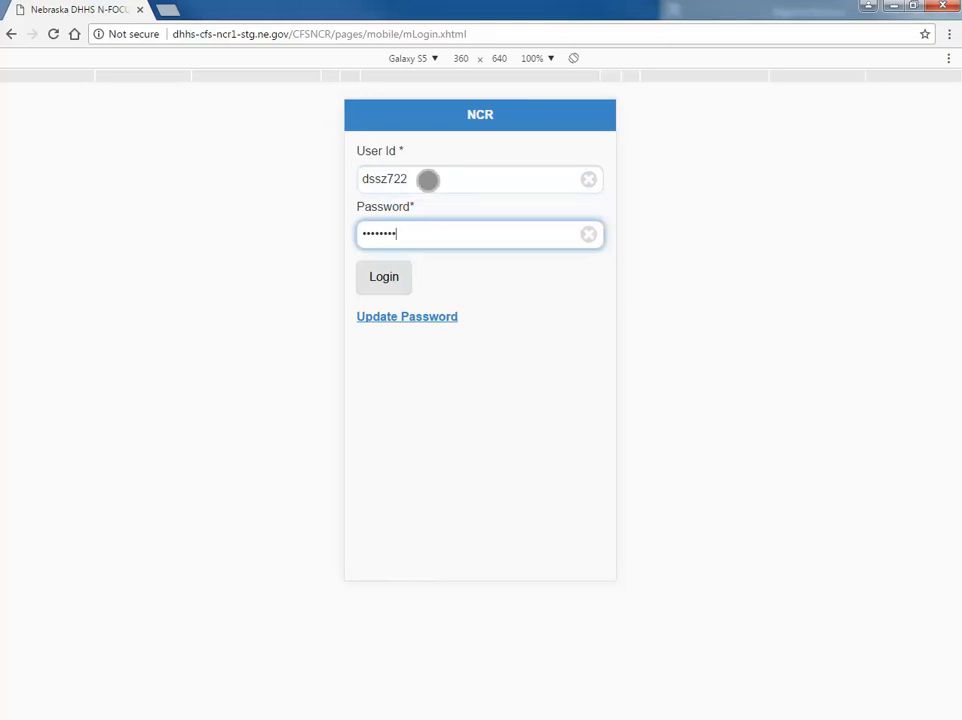
pyautogui.click(384, 277)
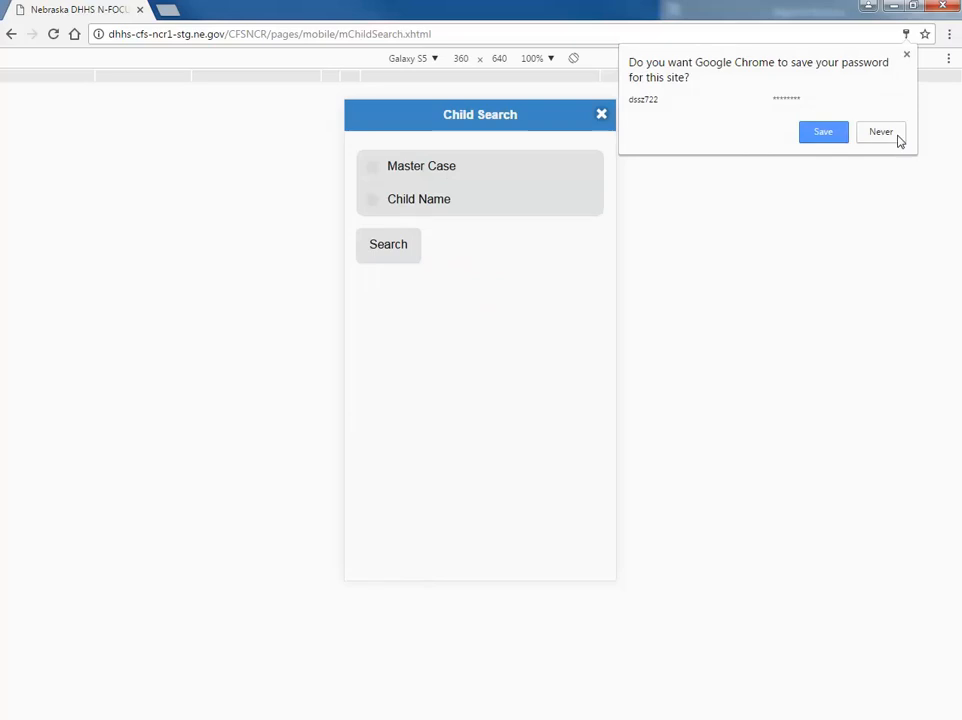
pyautogui.click(899, 141)
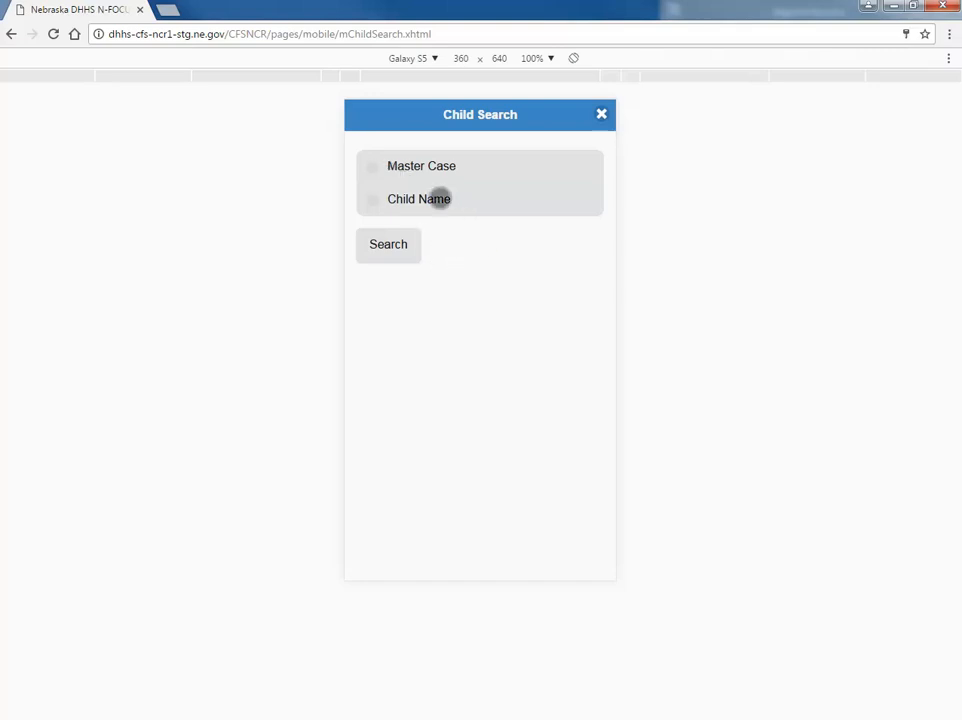
# - Search by master case number to list the case's children
pyautogui.click(428, 170)
pyautogui.click(401, 256)
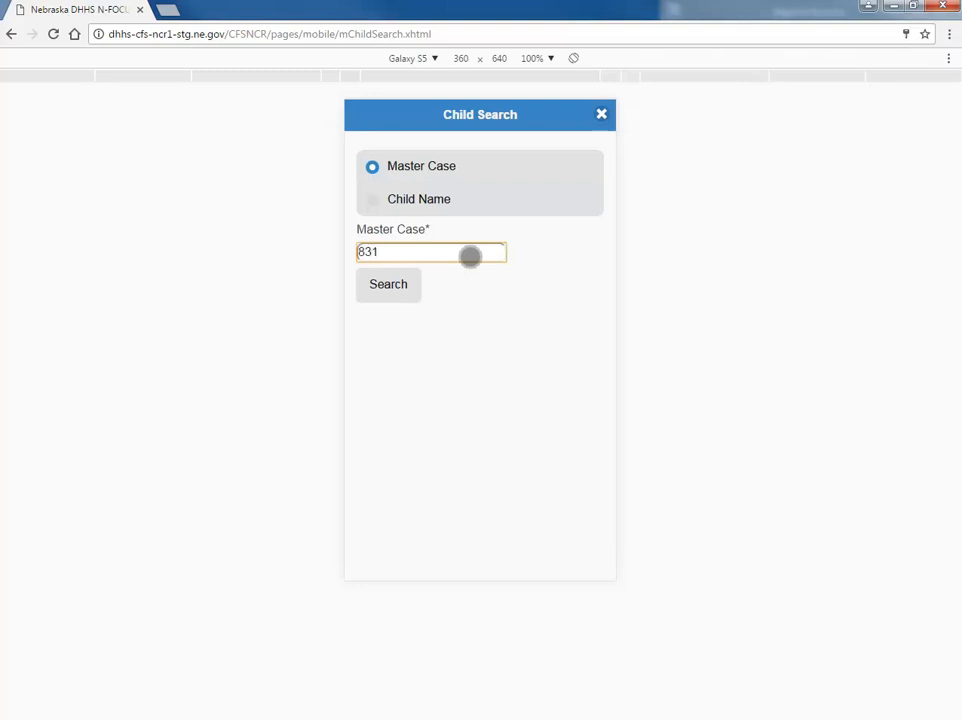
pyautogui.click(389, 285)
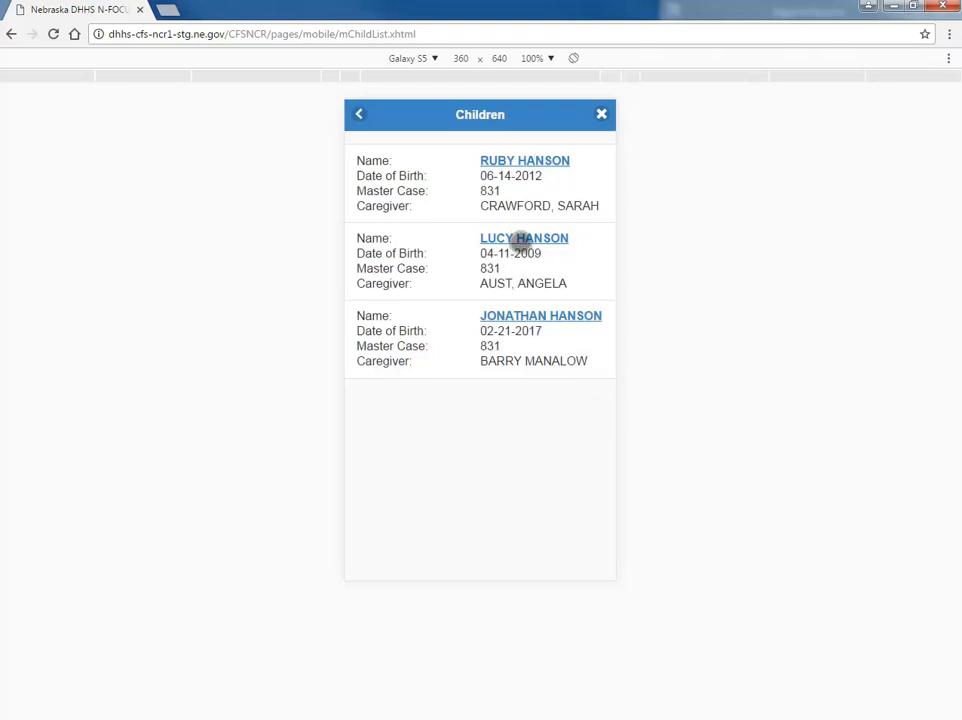
# - Open the second child's NCR list, scroll through her existing NCRs, and add a new one
pyautogui.click(522, 240)
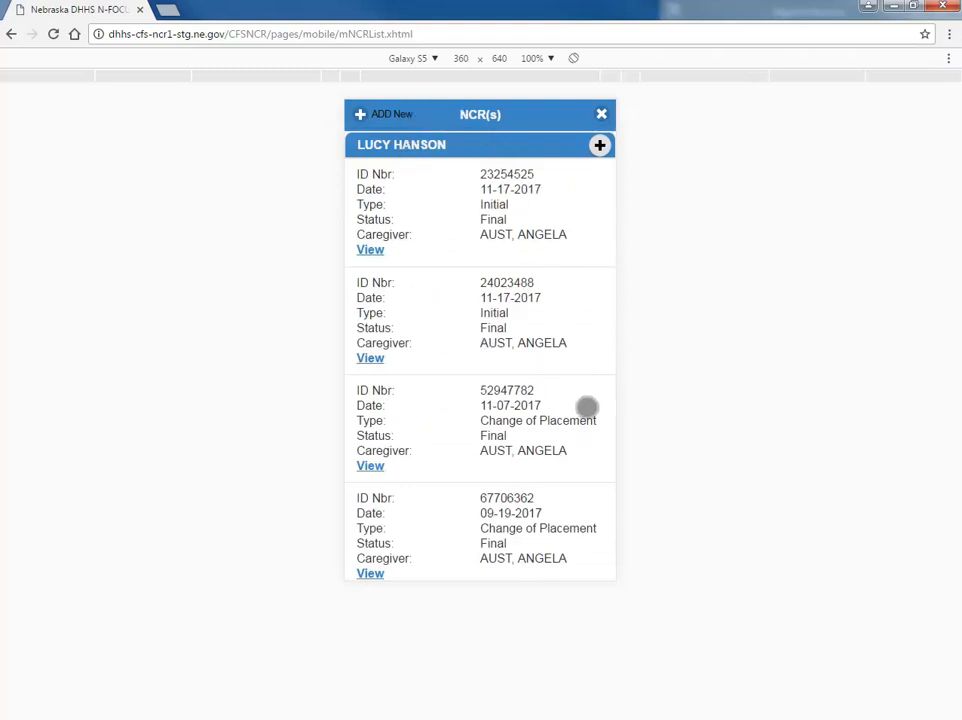
pyautogui.moveTo(586, 407); pyautogui.dragTo(578, 462)
pyautogui.moveTo(593, 410); pyautogui.dragTo(565, 560)
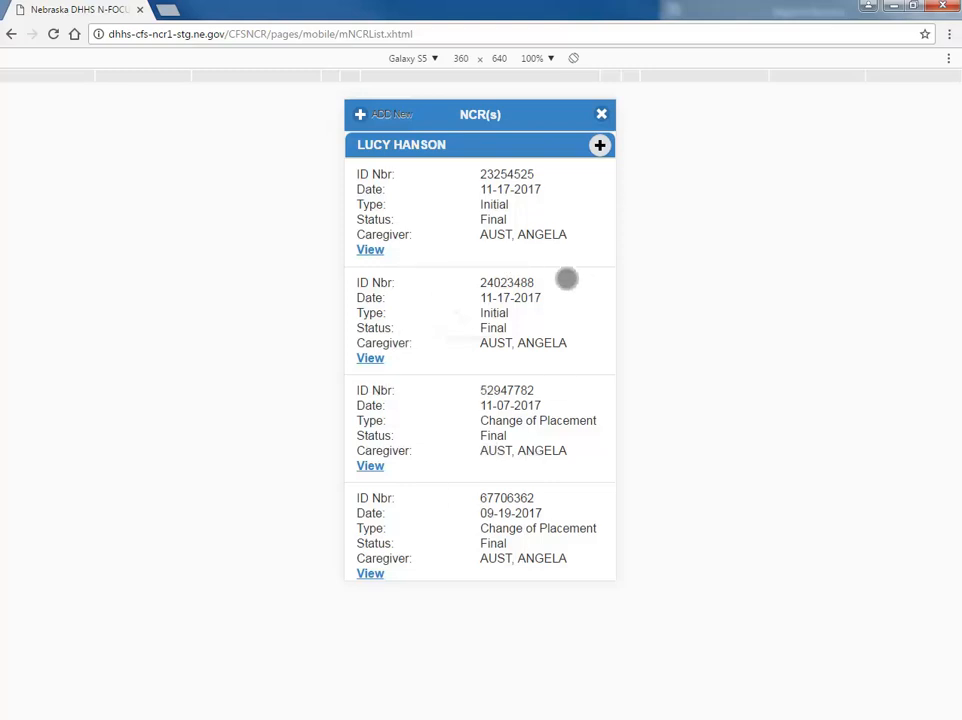
pyautogui.click(392, 113)
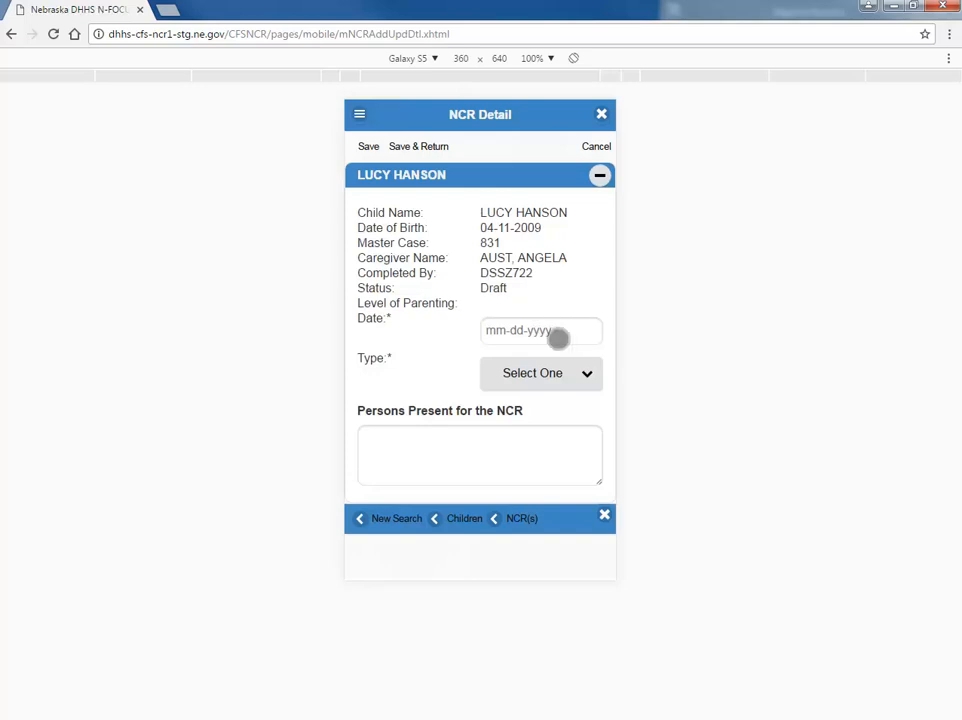
# - Set the NCR date to 11-17-2017, correcting an accidental pick of the 20th
pyautogui.click(557, 339)
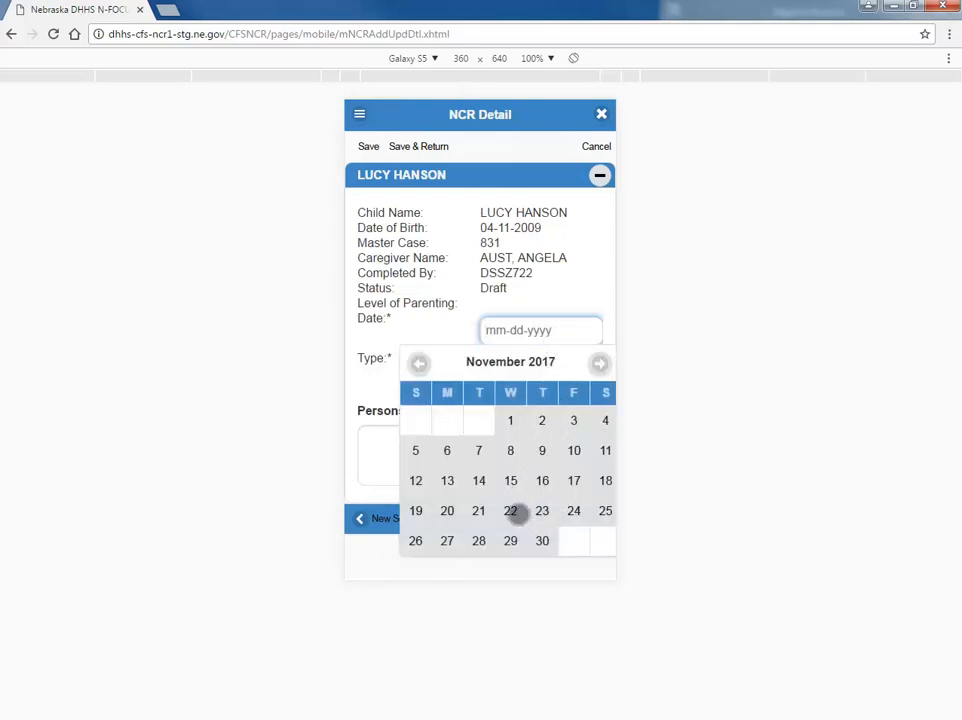
pyautogui.click(445, 511)
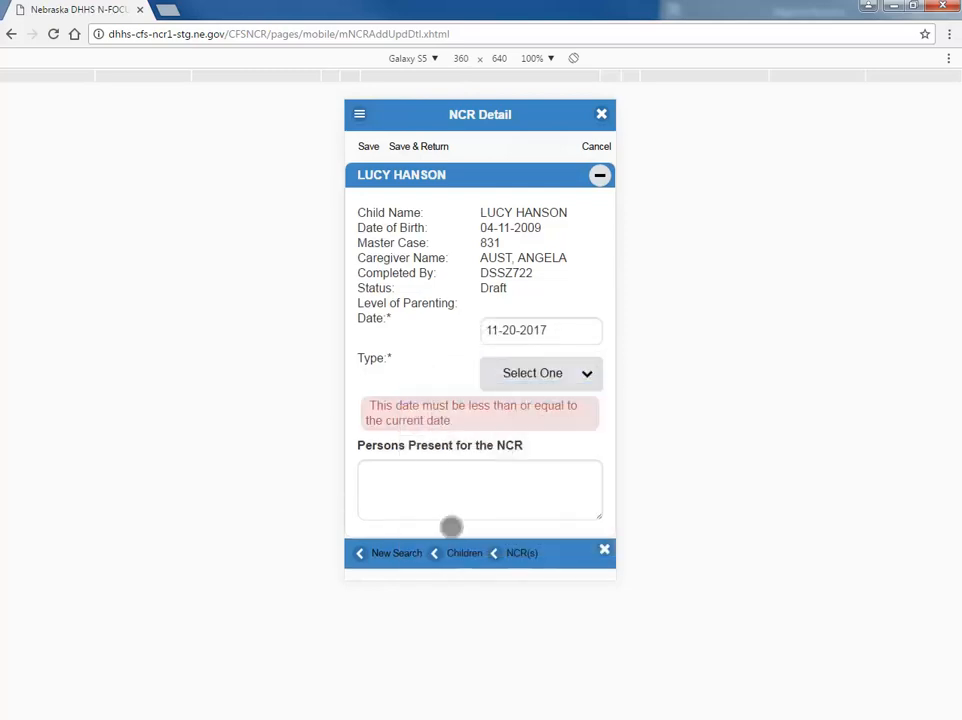
pyautogui.click(562, 335)
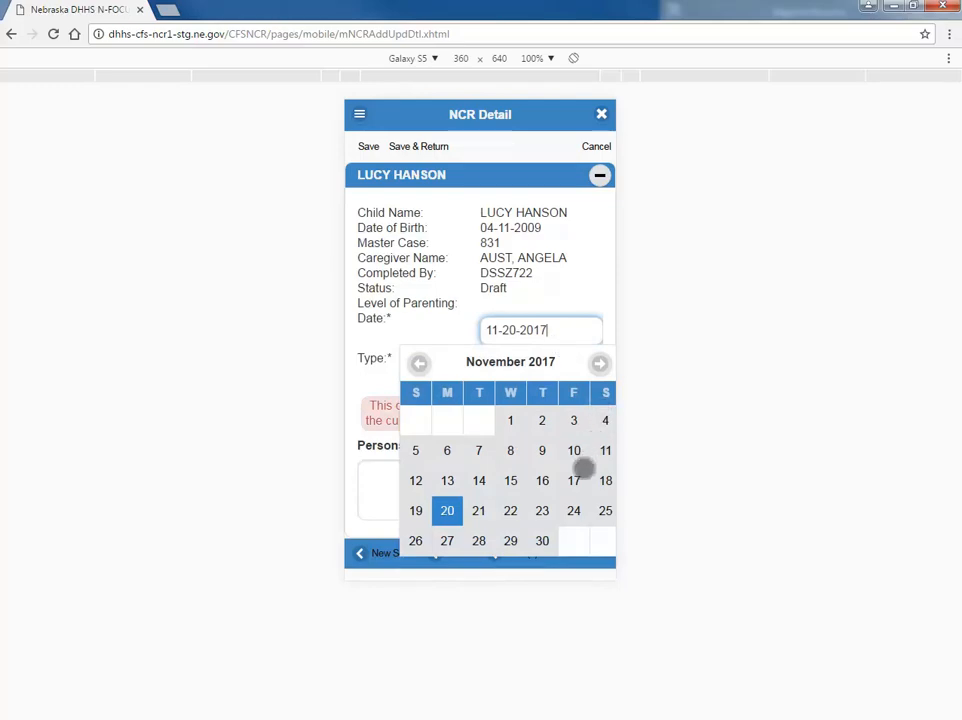
pyautogui.click(575, 480)
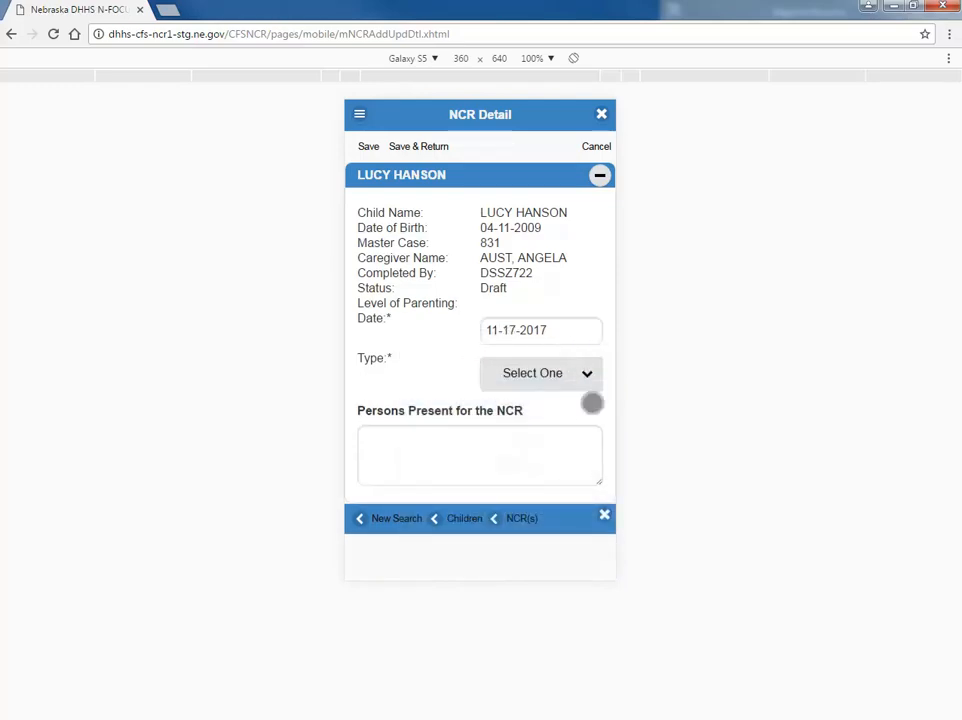
# - Make it an Initial NCR with 'Text' as persons present, and pick L1 for LOC1
pyautogui.click(580, 374)
pyautogui.click(557, 418)
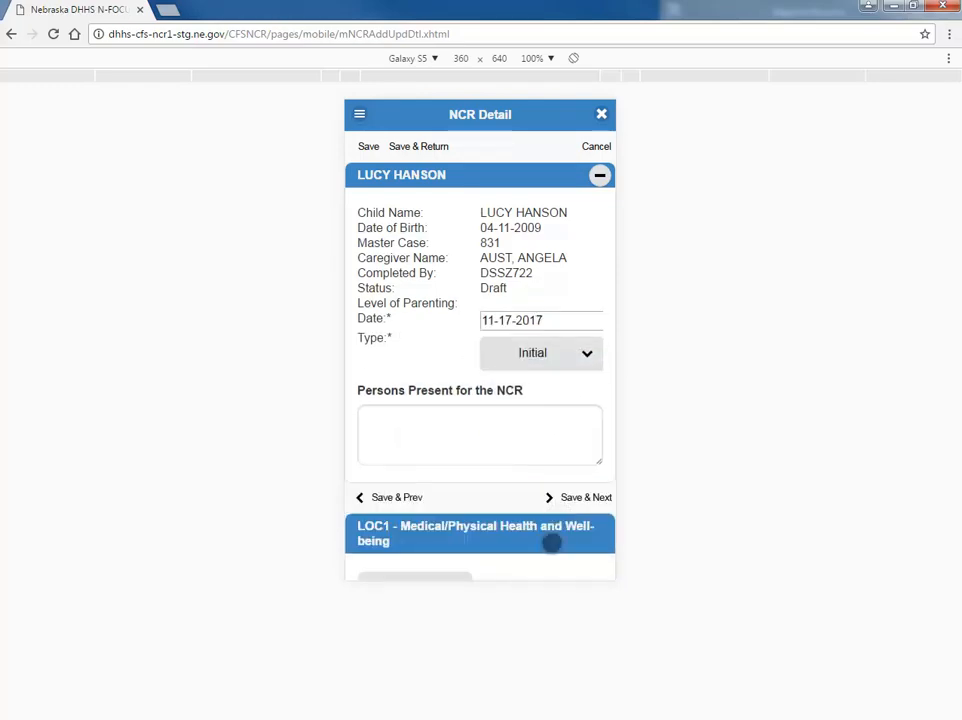
pyautogui.click(443, 439)
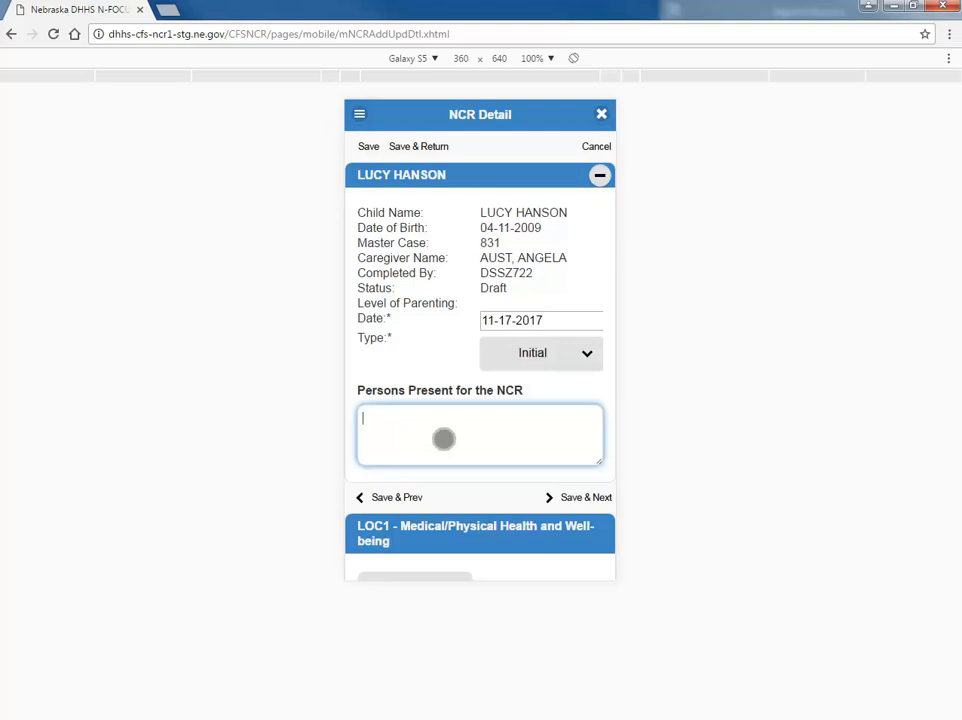
pyautogui.write('Text')
pyautogui.scroll(-1, 459, 195)
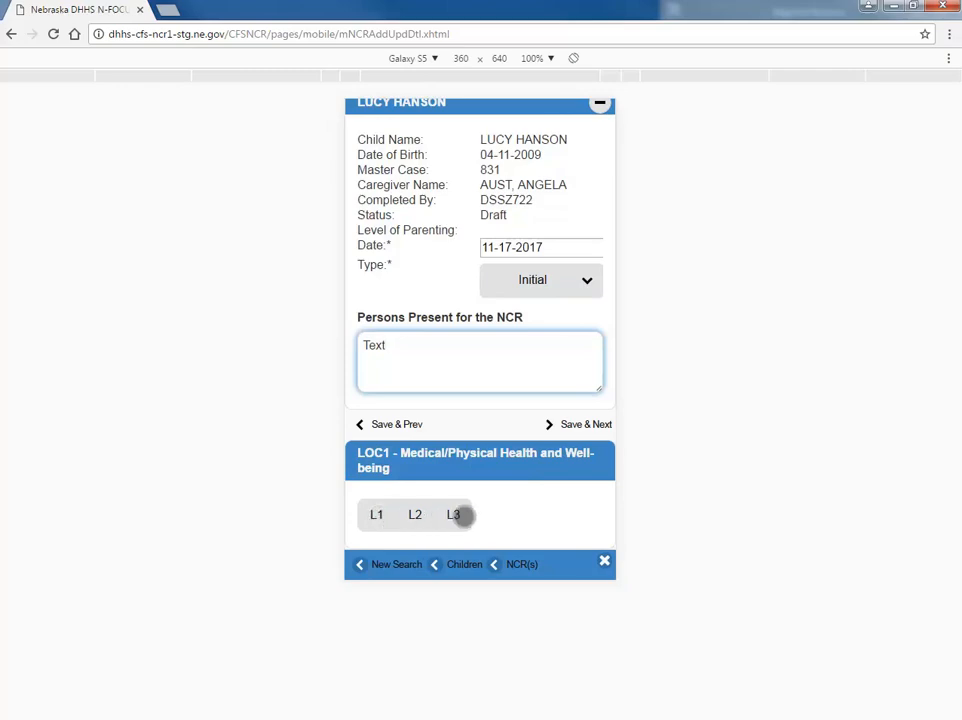
pyautogui.click(377, 514)
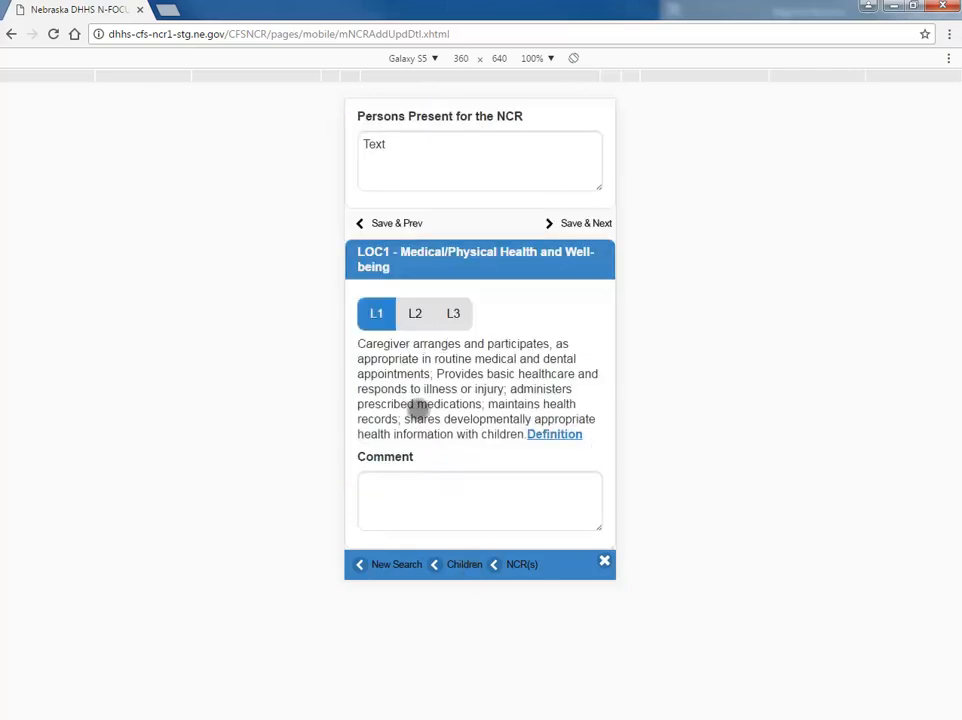
# - After reviewing the L1 definition, rate LOC1 at L2 with comment 'Text' and save
pyautogui.click(550, 435)
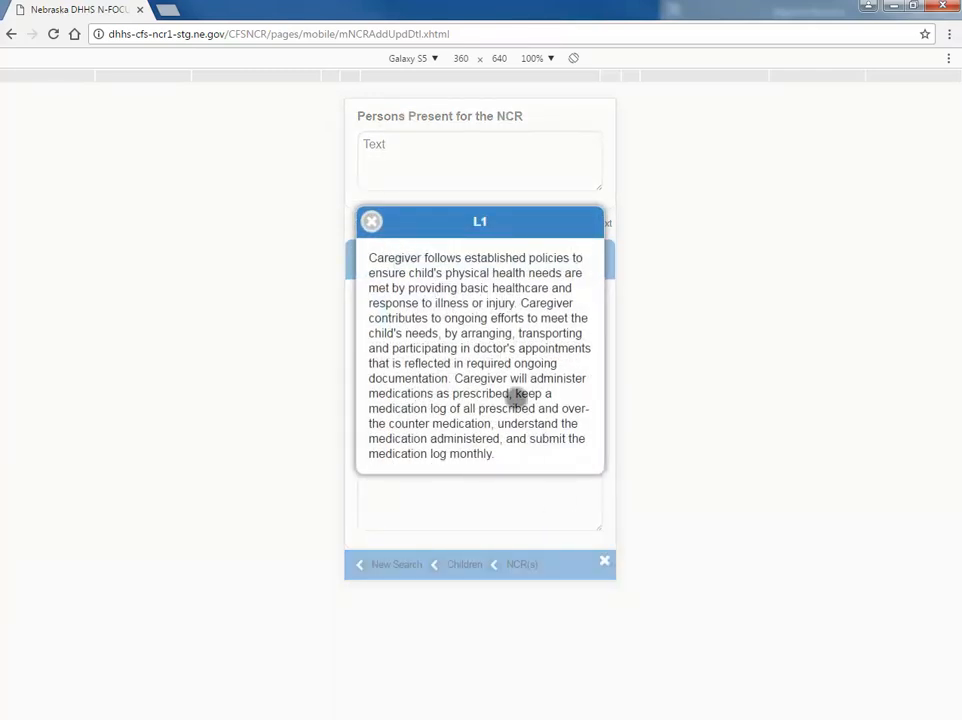
pyautogui.click(371, 222)
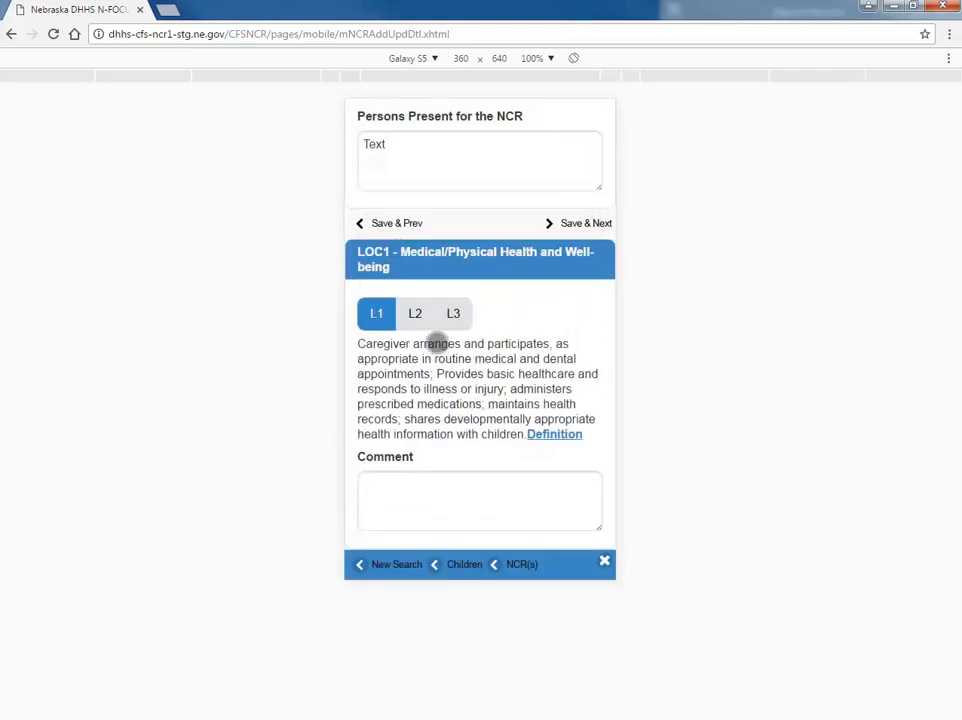
pyautogui.click(425, 315)
pyautogui.click(454, 290)
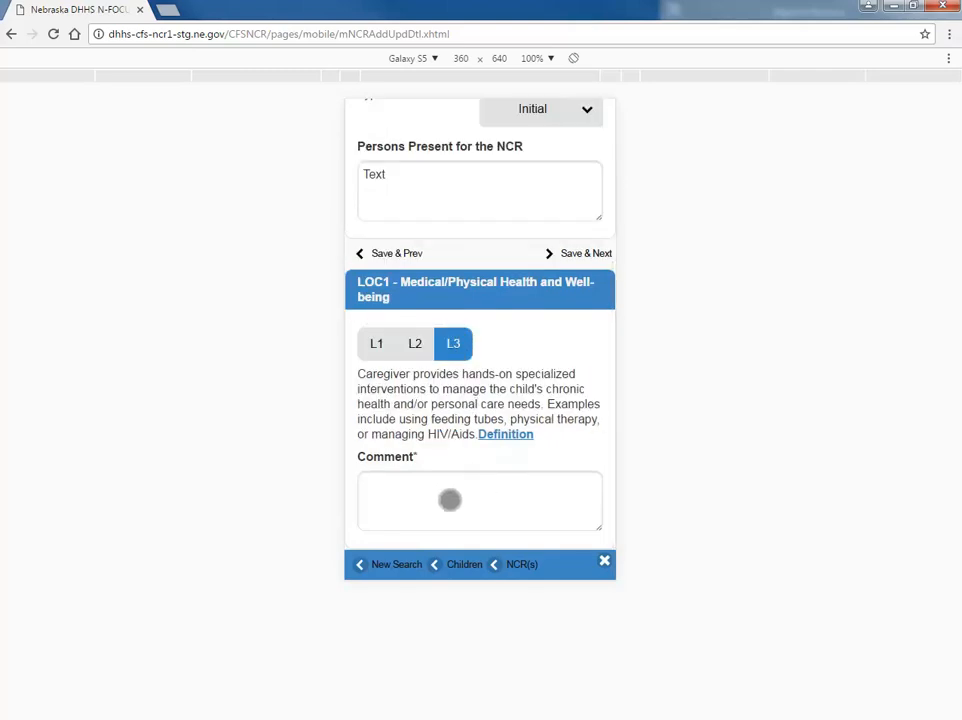
pyautogui.click(412, 345)
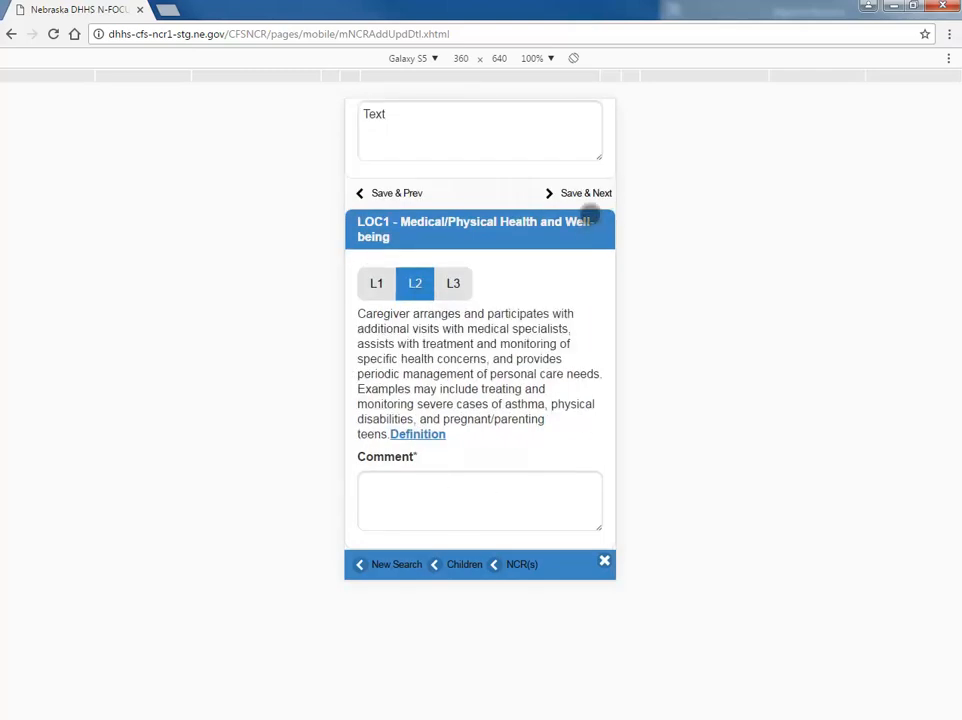
pyautogui.click(578, 193)
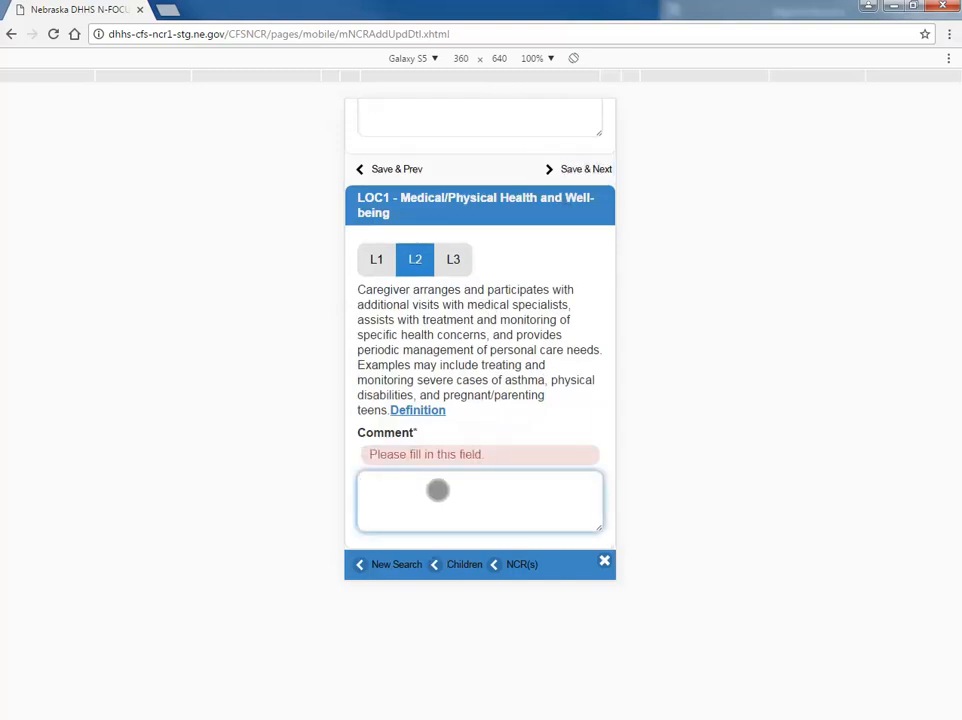
pyautogui.write('Text')
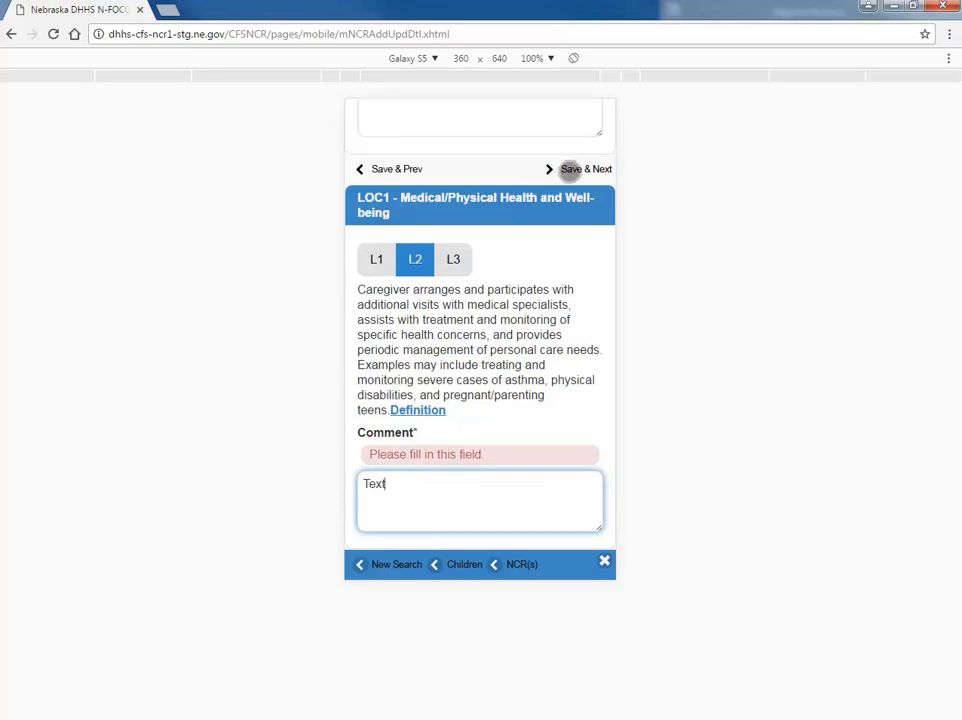
pyautogui.click(572, 168)
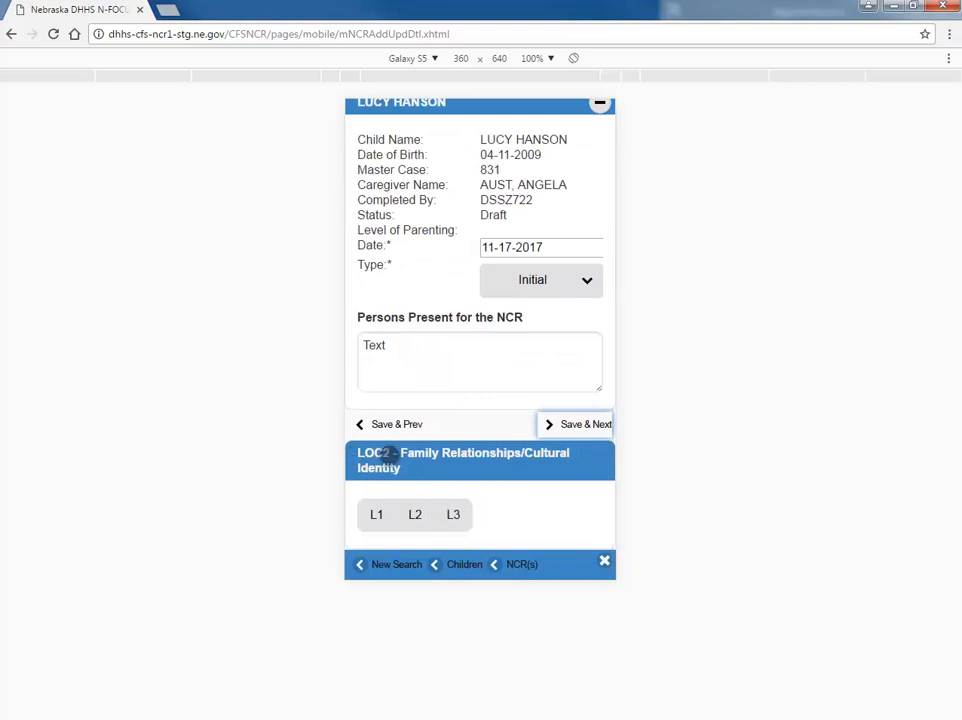
# - Rate LOC2, LOC3 and LOC4 at level L1, saving each
pyautogui.scroll(1, 436, 463)
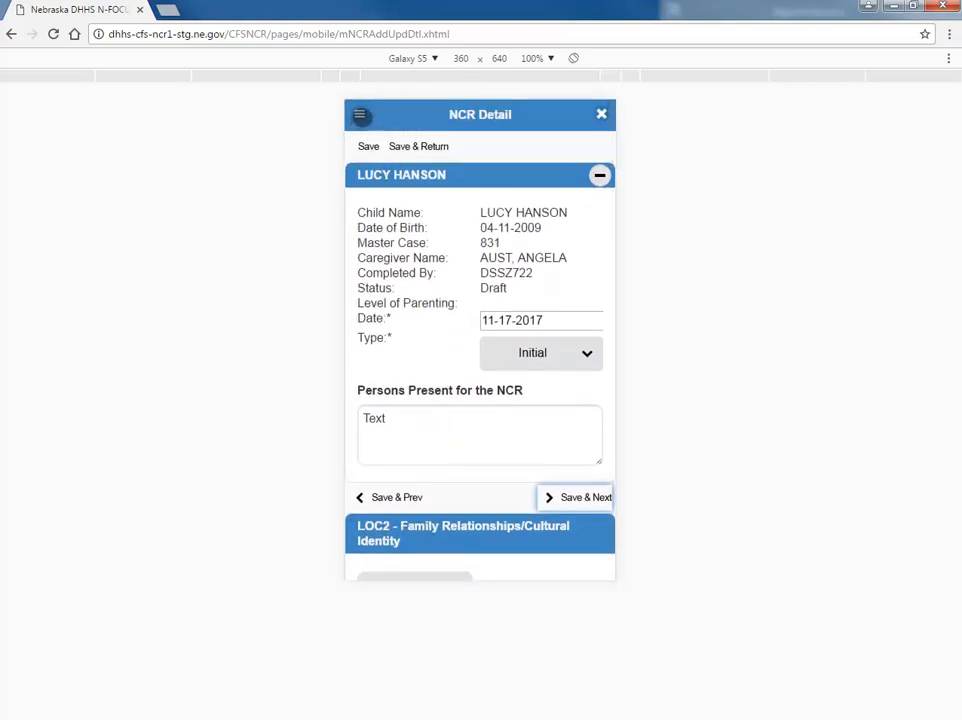
pyautogui.click(360, 115)
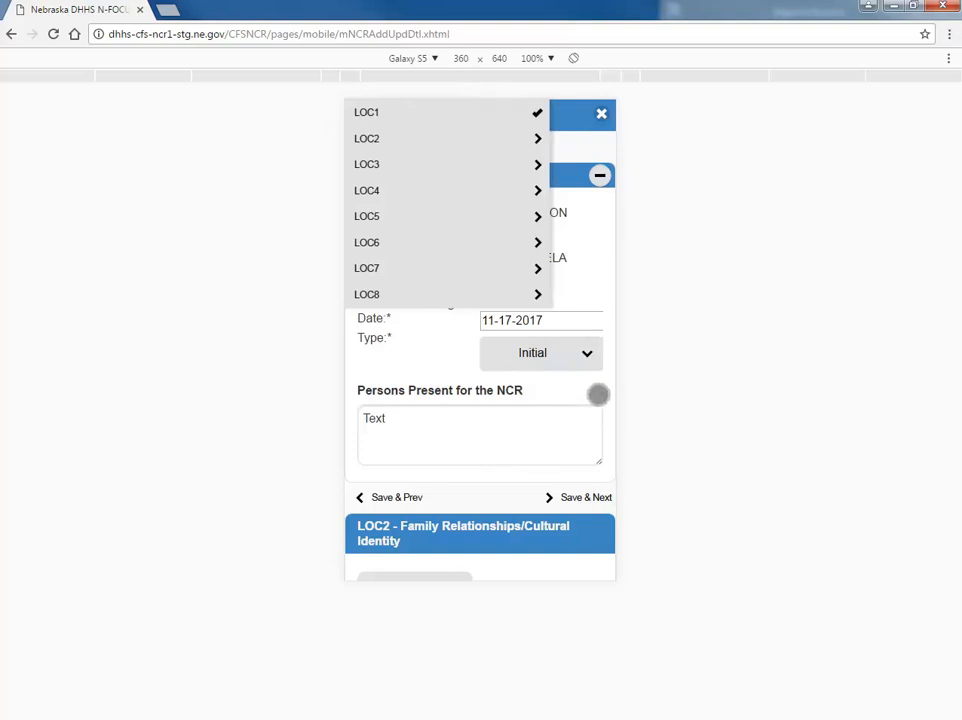
pyautogui.moveTo(599, 400); pyautogui.dragTo(601, 208)
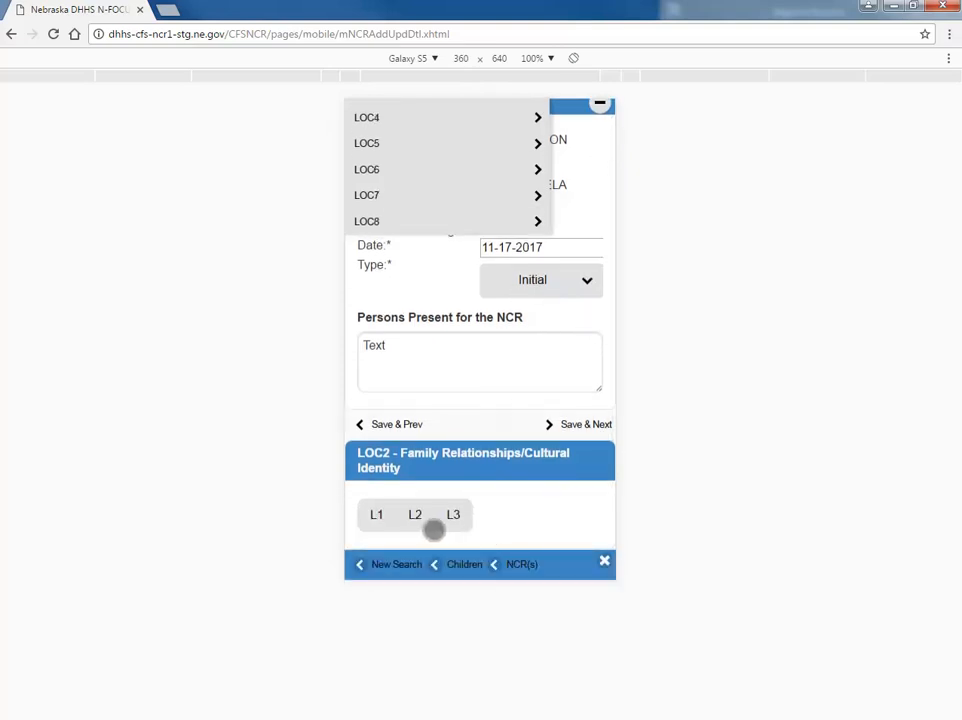
pyautogui.click(380, 514)
pyautogui.scroll(-1, 552, 487)
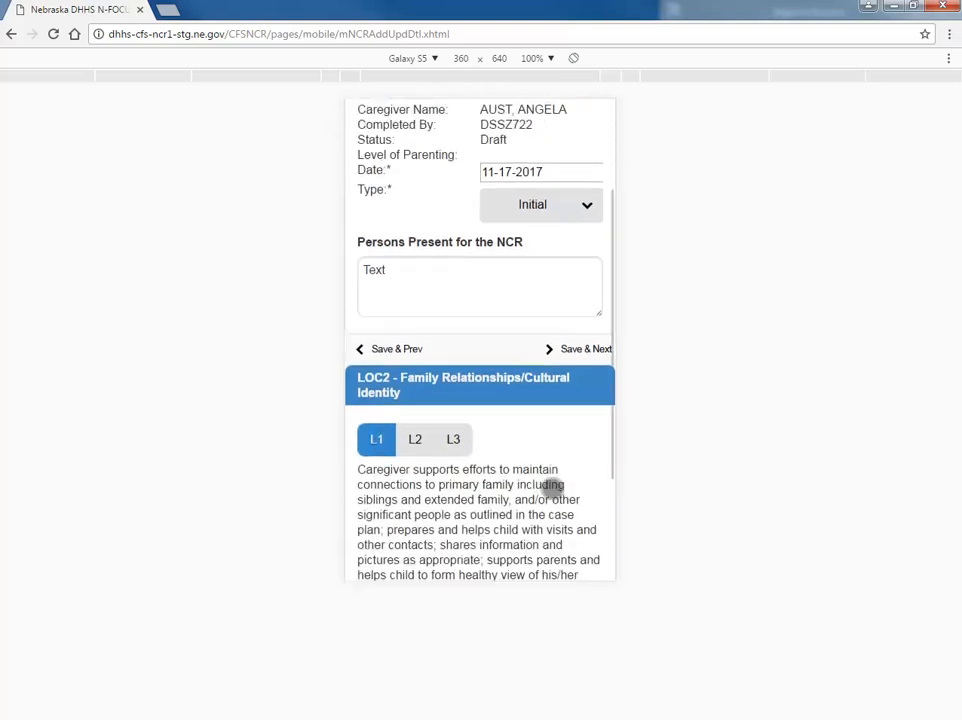
pyautogui.click(582, 352)
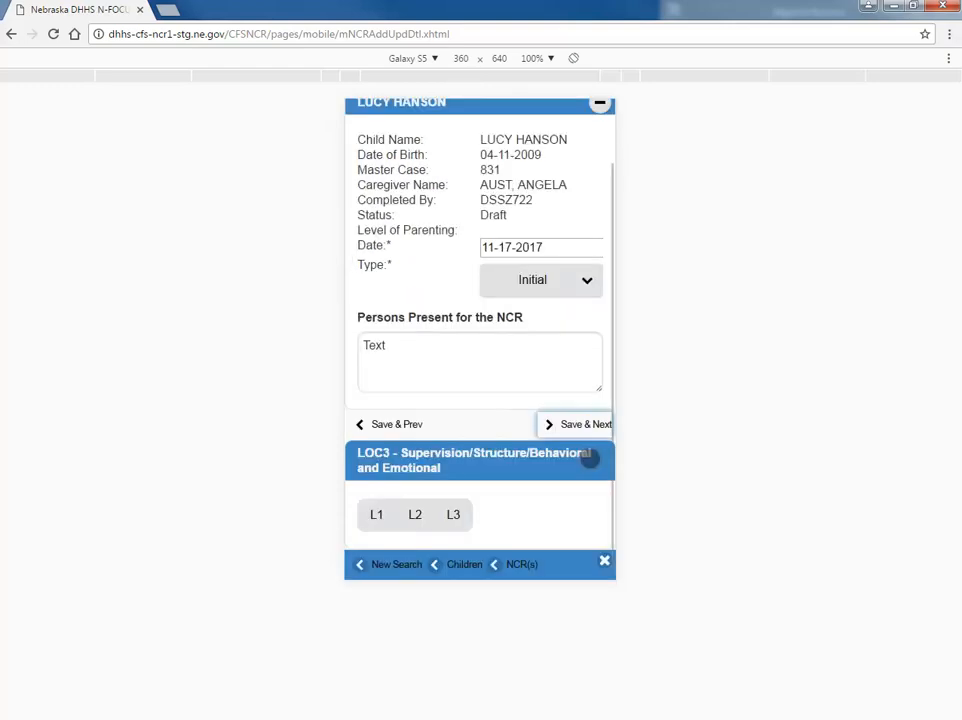
pyautogui.click(378, 516)
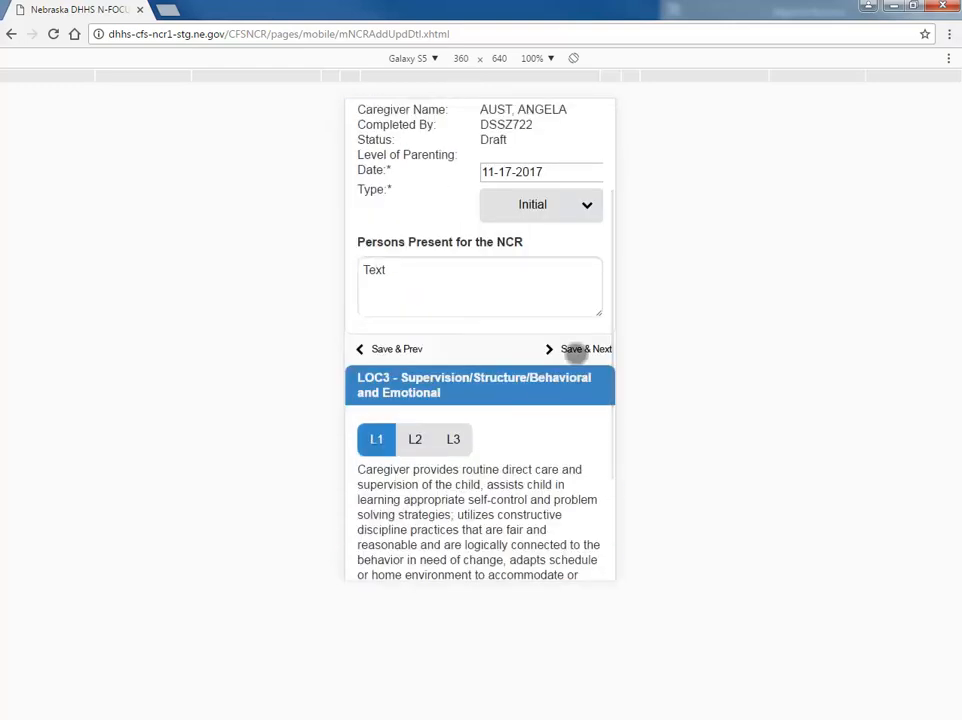
pyautogui.click(575, 348)
pyautogui.click(377, 515)
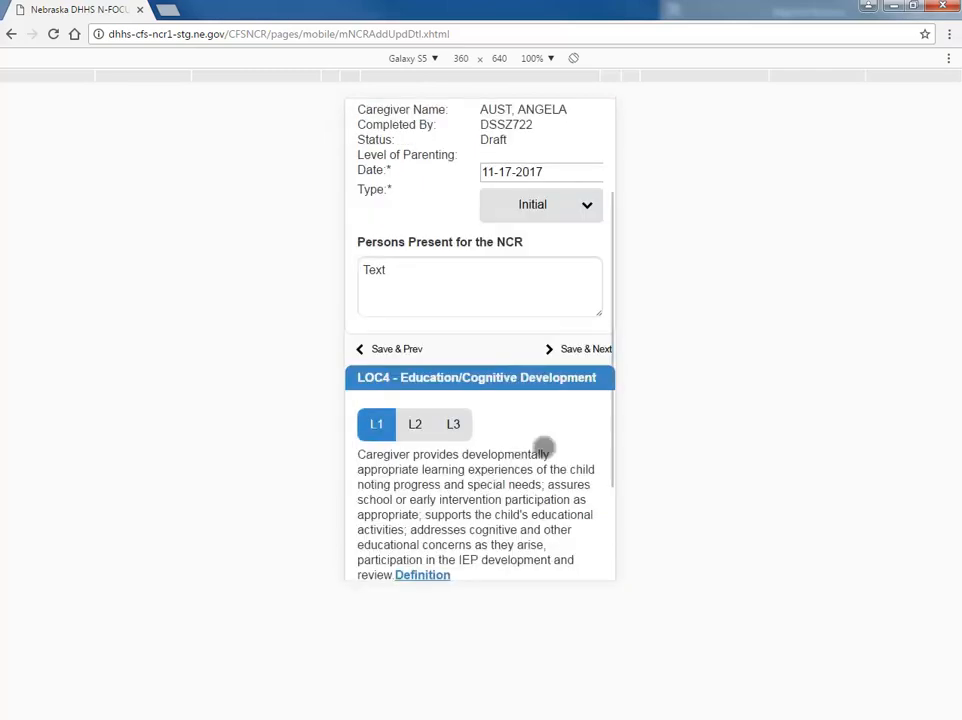
pyautogui.click(556, 362)
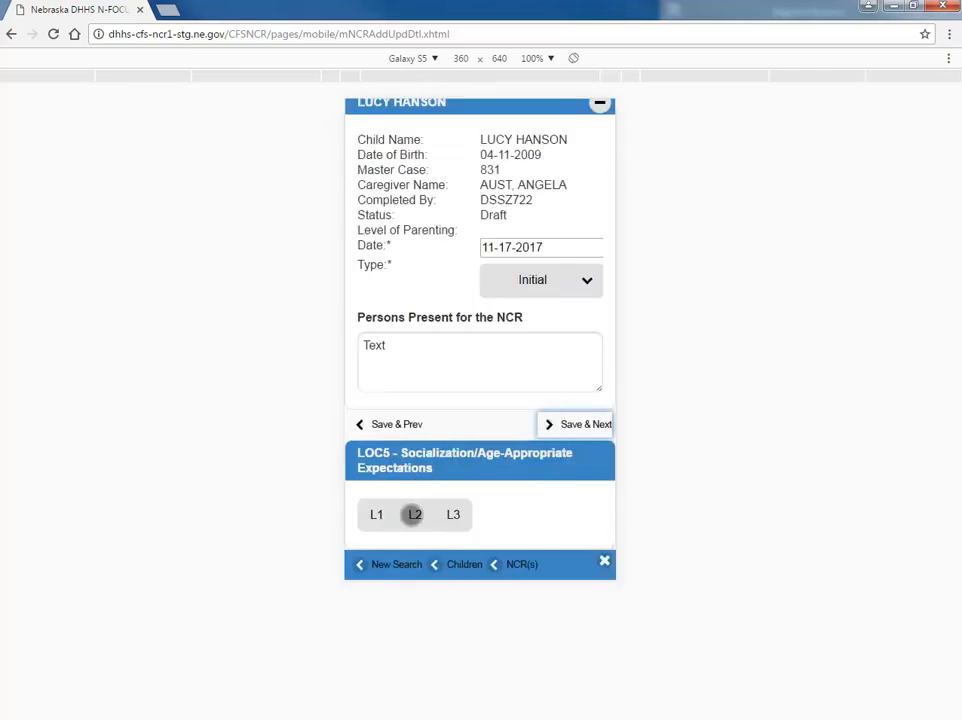
# - Rate LOC5 at level L1 after toggling between L2 and L1, and save
pyautogui.click(414, 514)
pyautogui.scroll(-3, 526, 455)
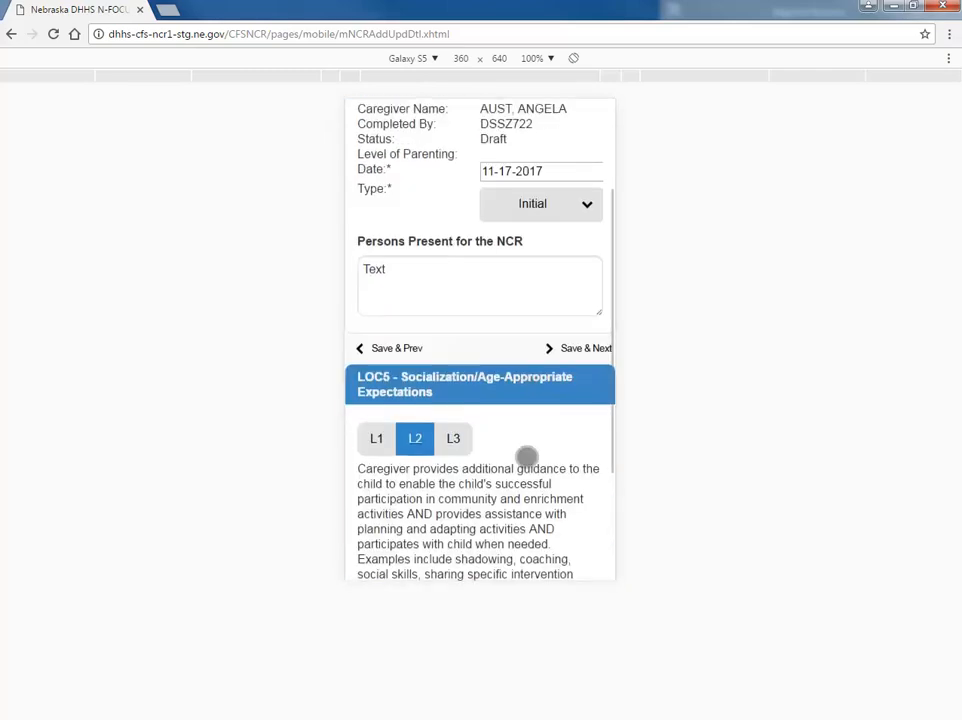
pyautogui.click(375, 269)
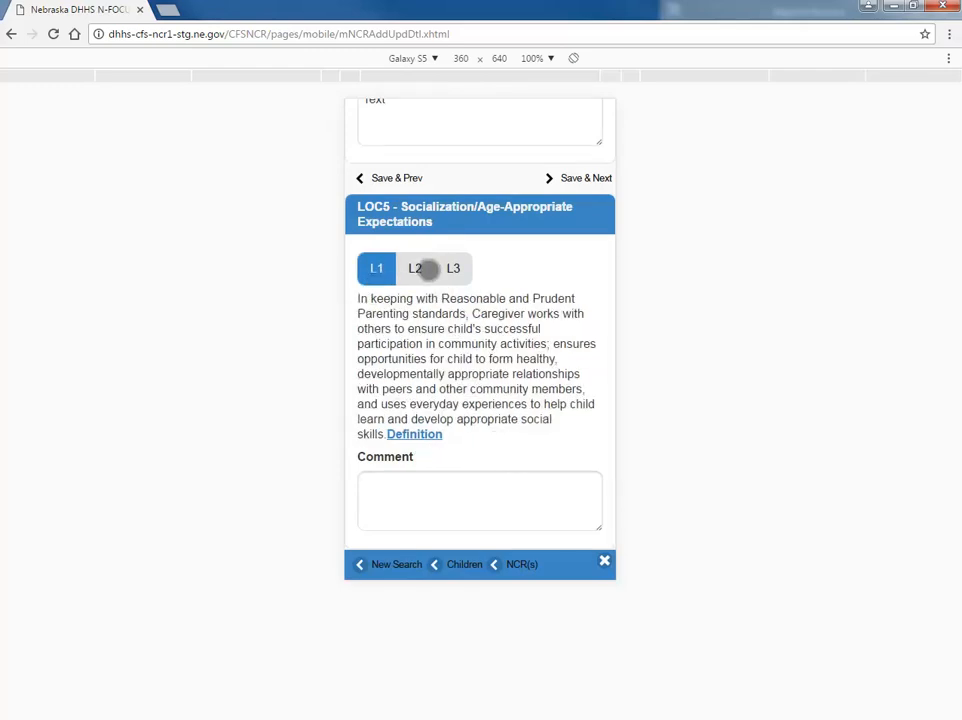
pyautogui.click(428, 269)
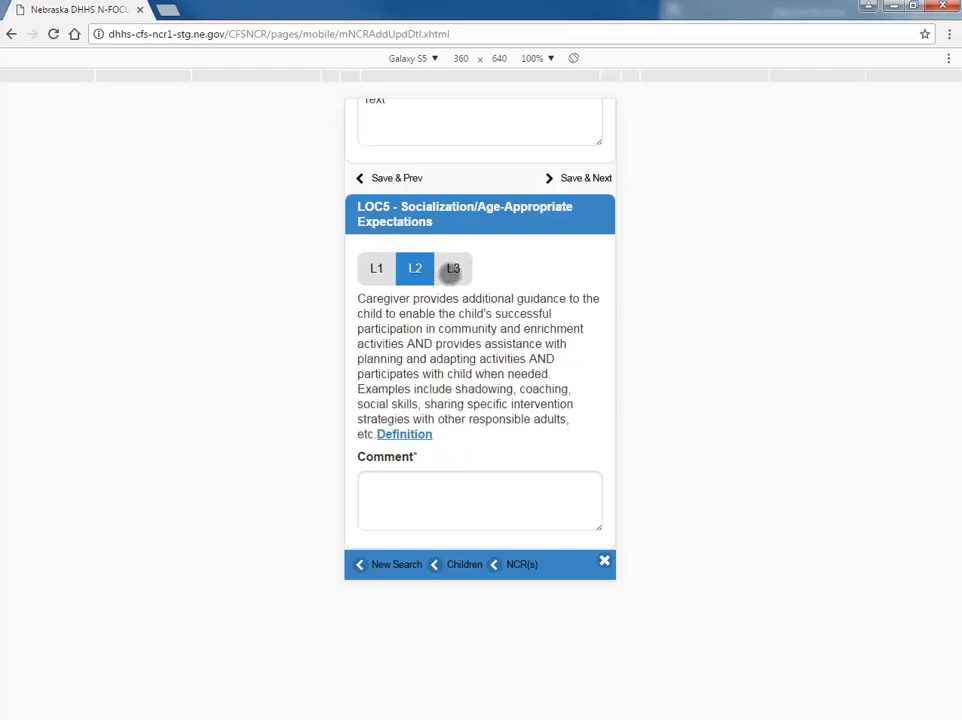
pyautogui.click(378, 268)
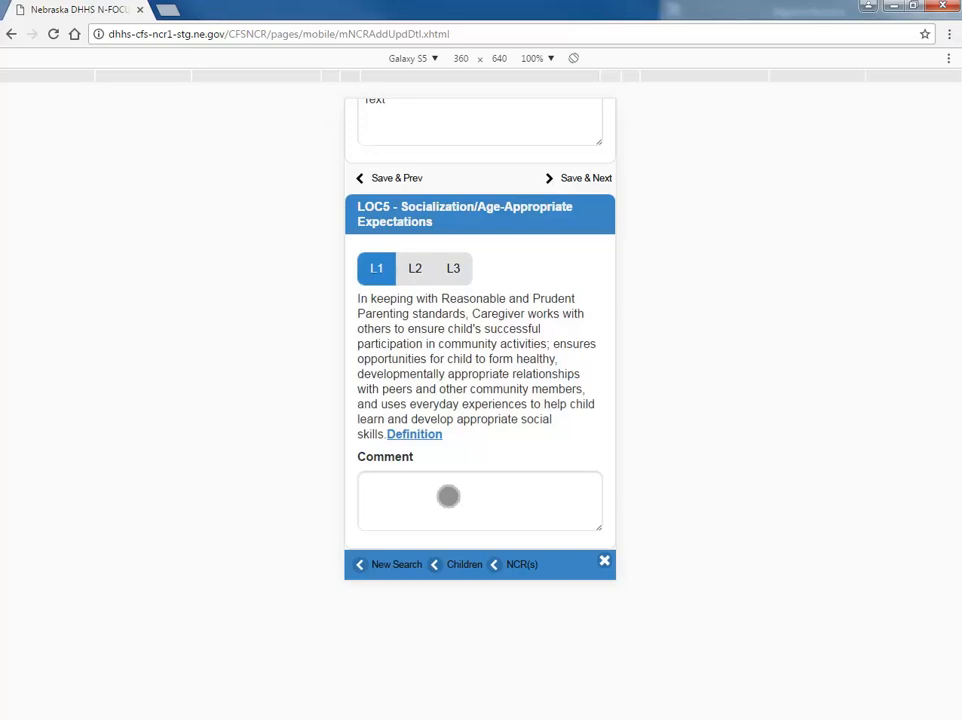
pyautogui.click(595, 179)
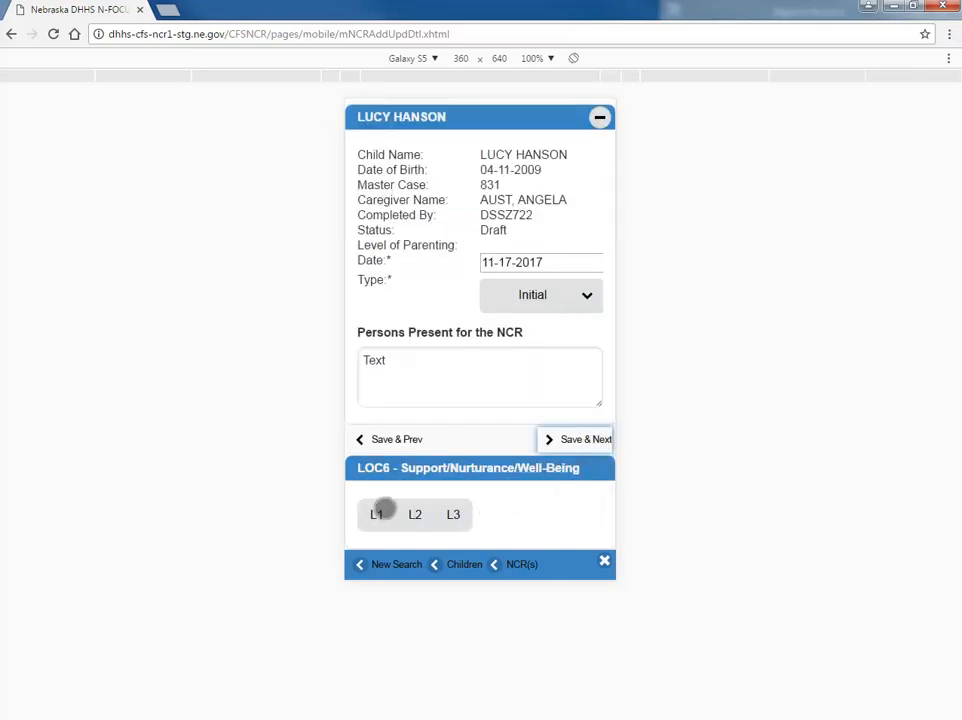
# - Rate LOC6, LOC7 and LOC8 at level L1, saving each
pyautogui.click(383, 511)
pyautogui.scroll(-3, 580, 423)
pyautogui.click(578, 215)
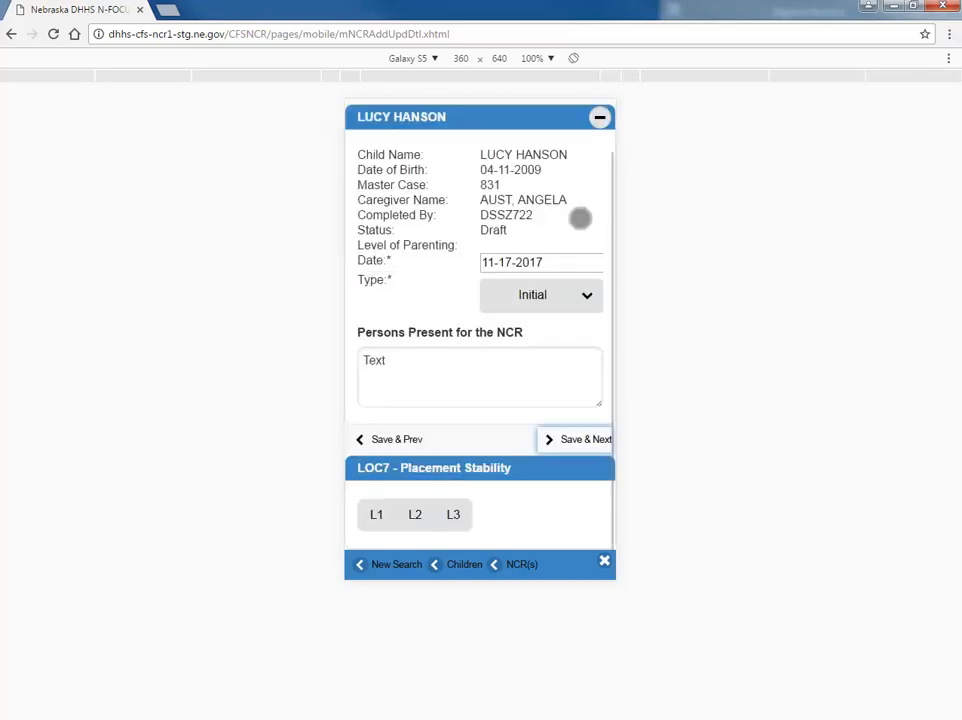
pyautogui.click(376, 514)
pyautogui.scroll(-2, 574, 437)
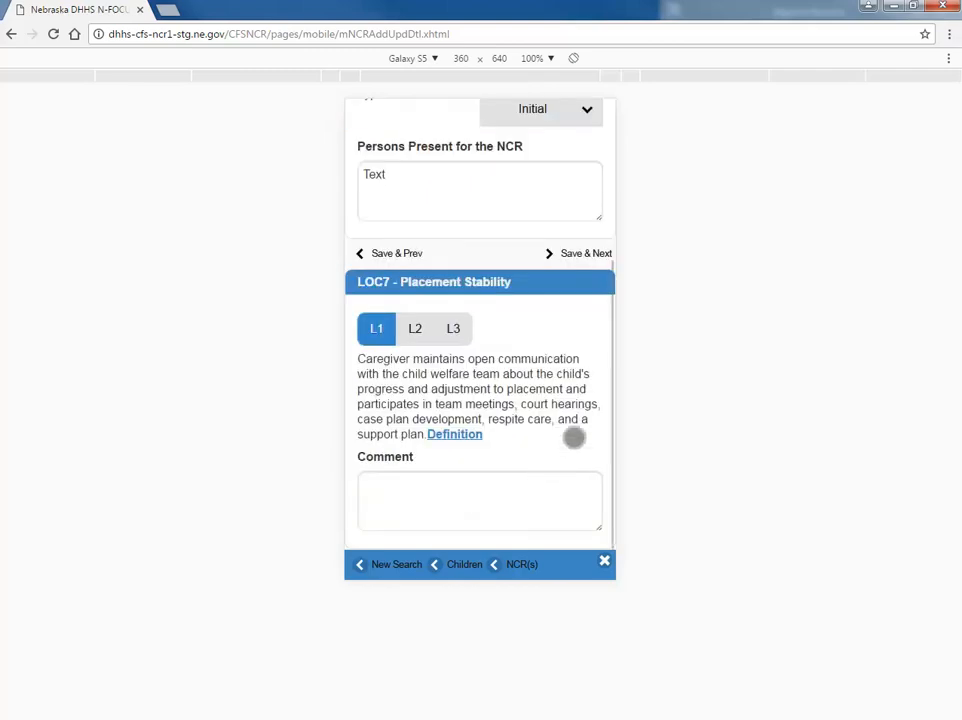
pyautogui.click(590, 256)
pyautogui.click(372, 516)
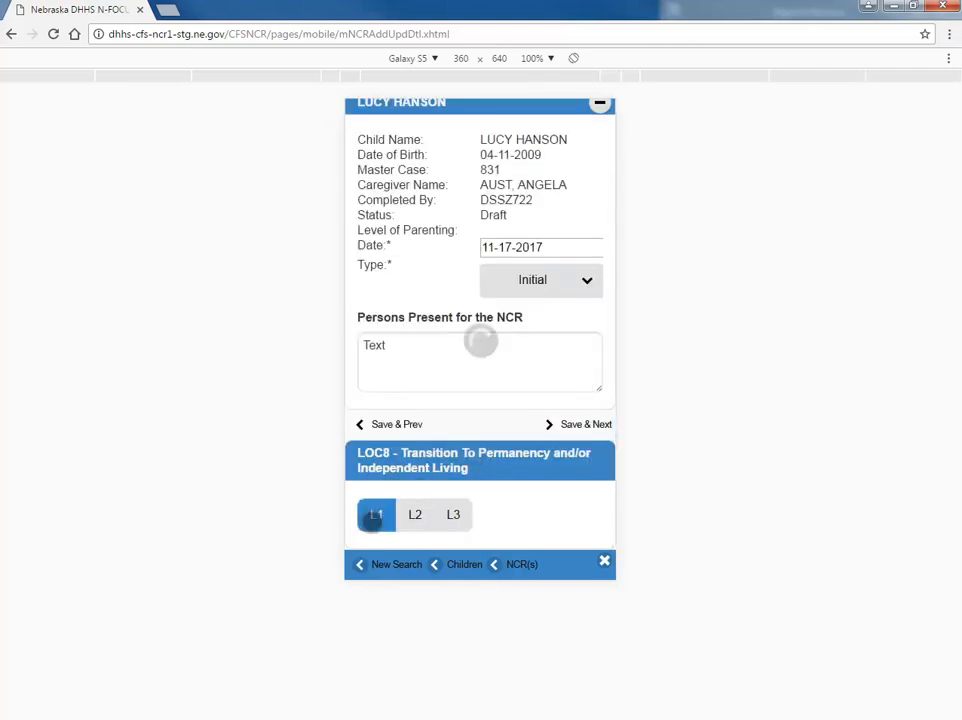
pyautogui.scroll(-3, 429, 515)
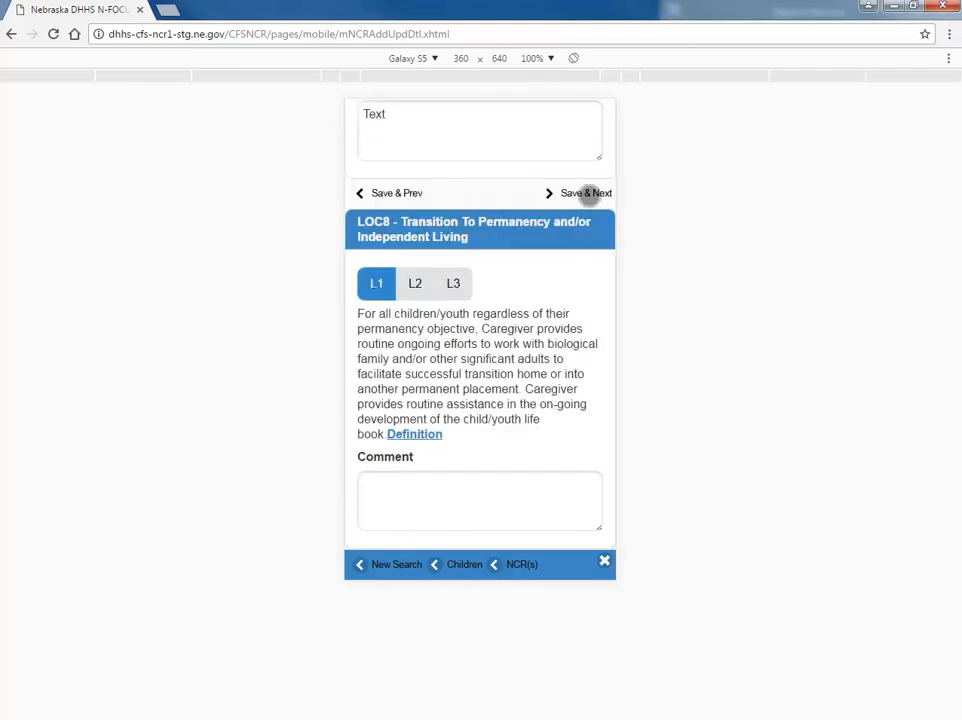
pyautogui.click(588, 193)
pyautogui.scroll(3, 543, 388)
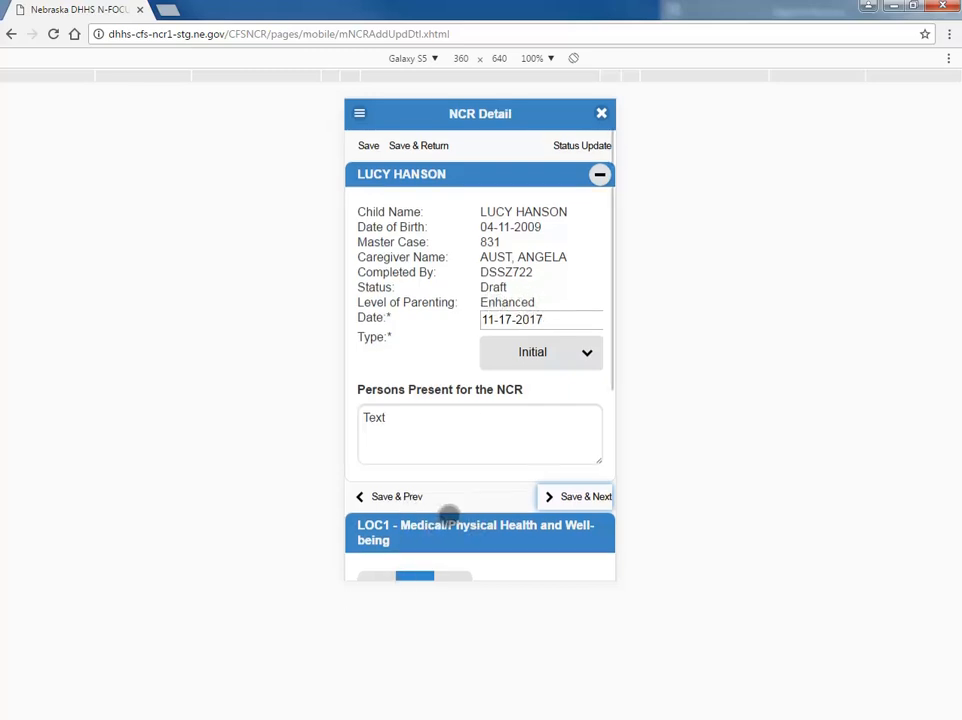
# - Mark the completed 11-17-2017 Initial NCR as Ready for Review
pyautogui.moveTo(449, 515); pyautogui.dragTo(442, 438)
pyautogui.scroll(3, 440, 452)
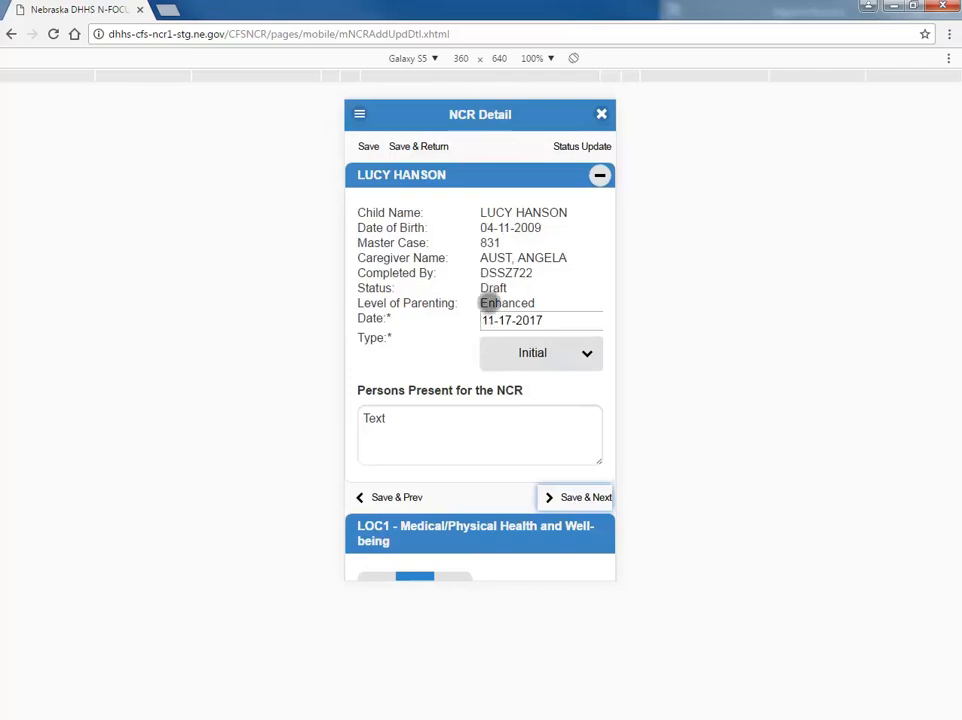
pyautogui.scroll(-3, 492, 405)
pyautogui.scroll(3, 490, 423)
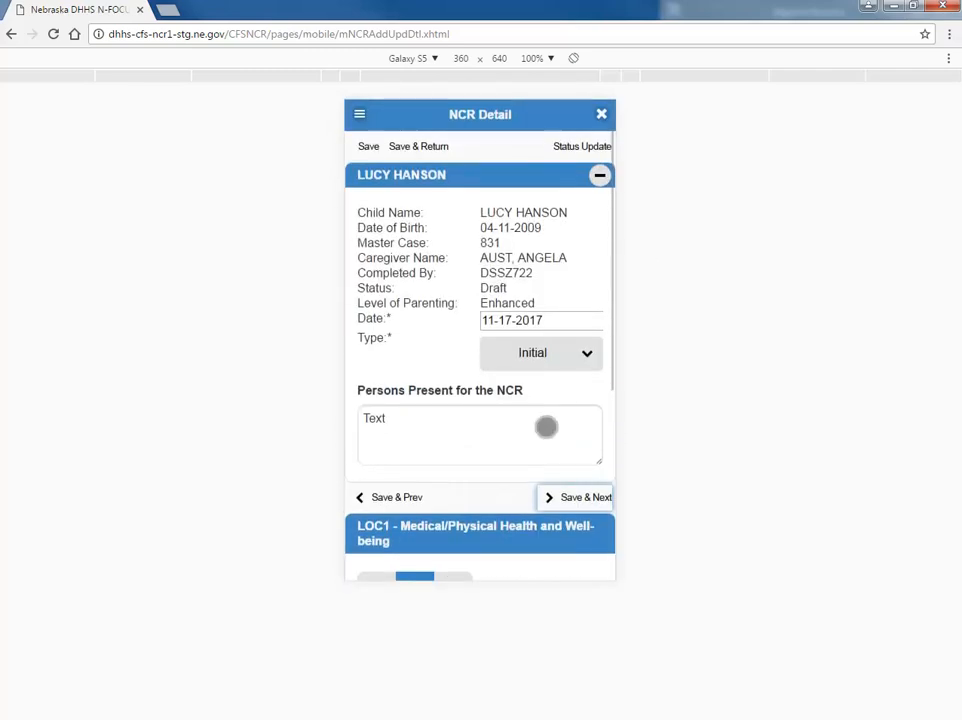
pyautogui.click(593, 150)
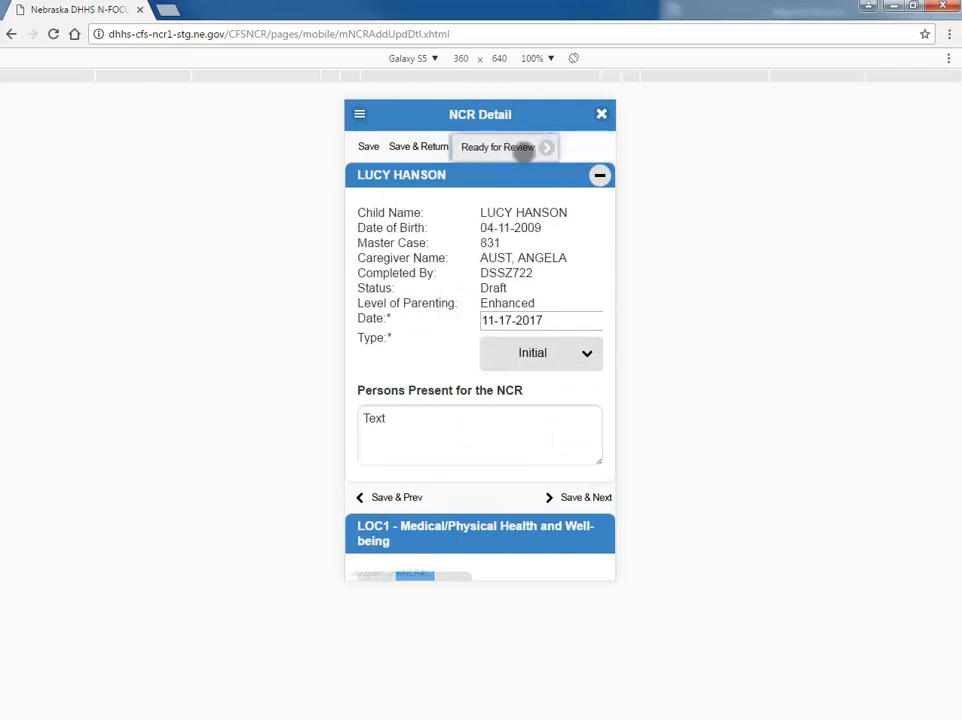
pyautogui.click(545, 147)
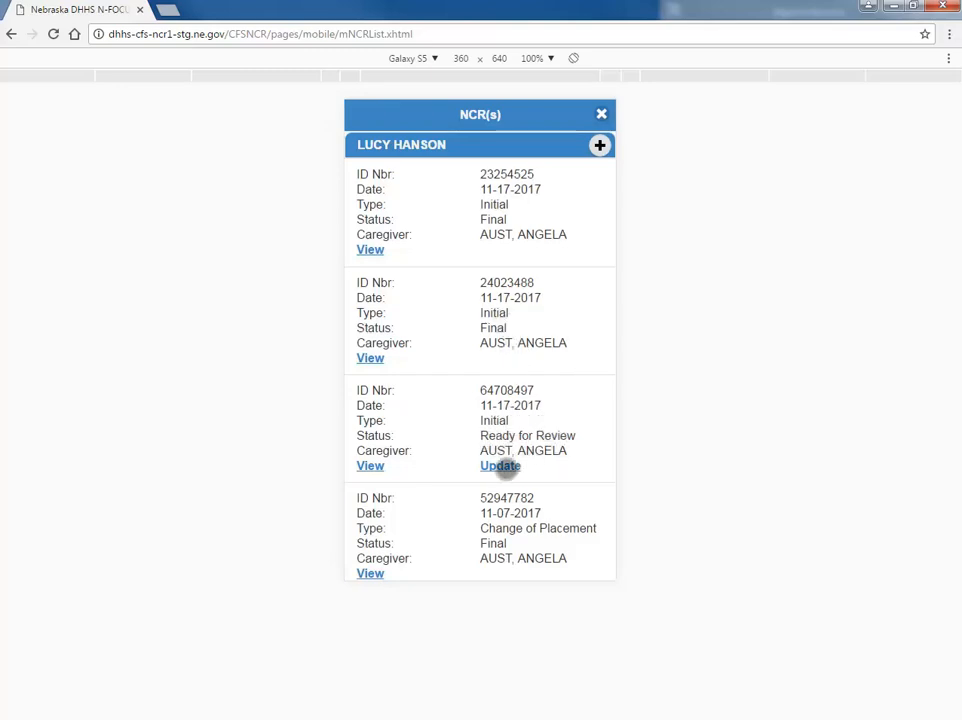
# - Open the Ready for Review NCR for update and set its status to Final
pyautogui.click(505, 465)
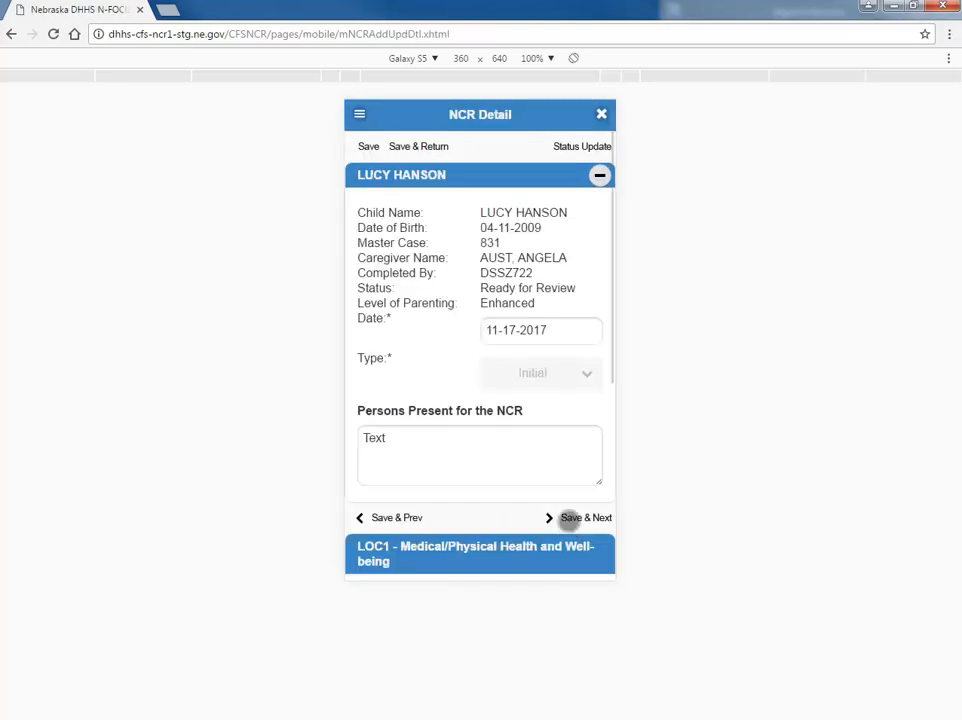
pyautogui.click(582, 146)
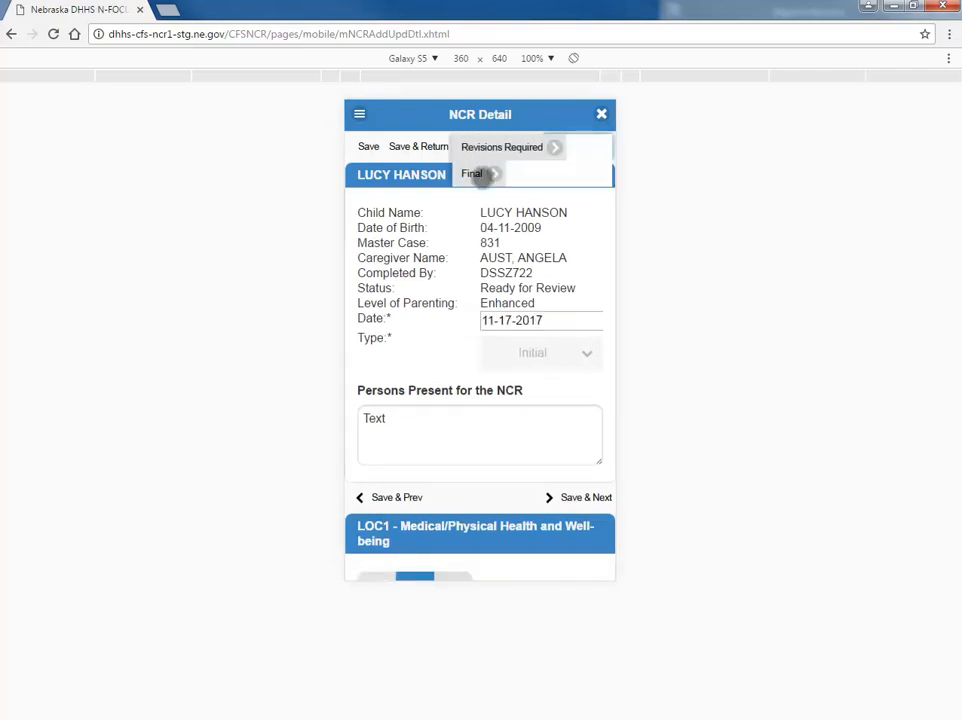
pyautogui.click(483, 175)
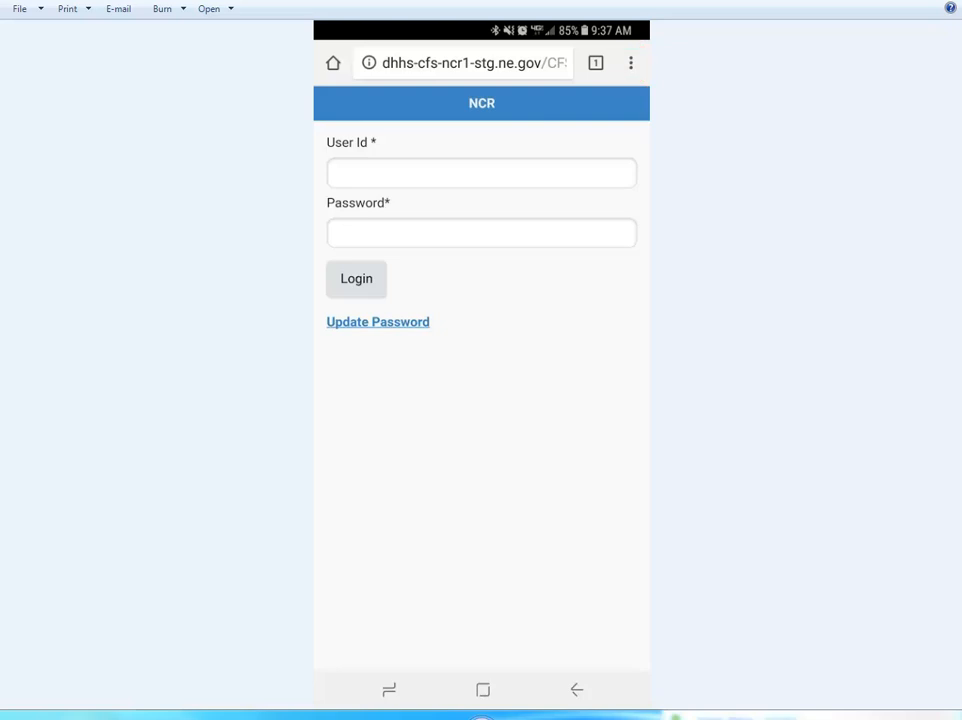
# - Bring up the phone browser's menu over the NCR login page
pyautogui.moveTo(0, 72); pyautogui.dragTo(700, 2)
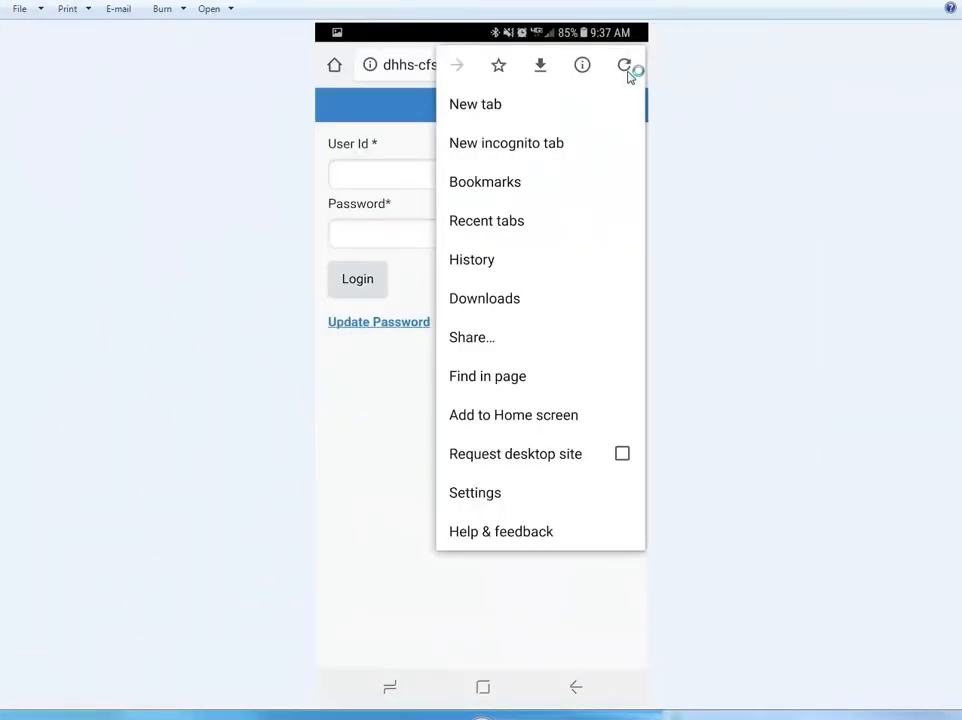